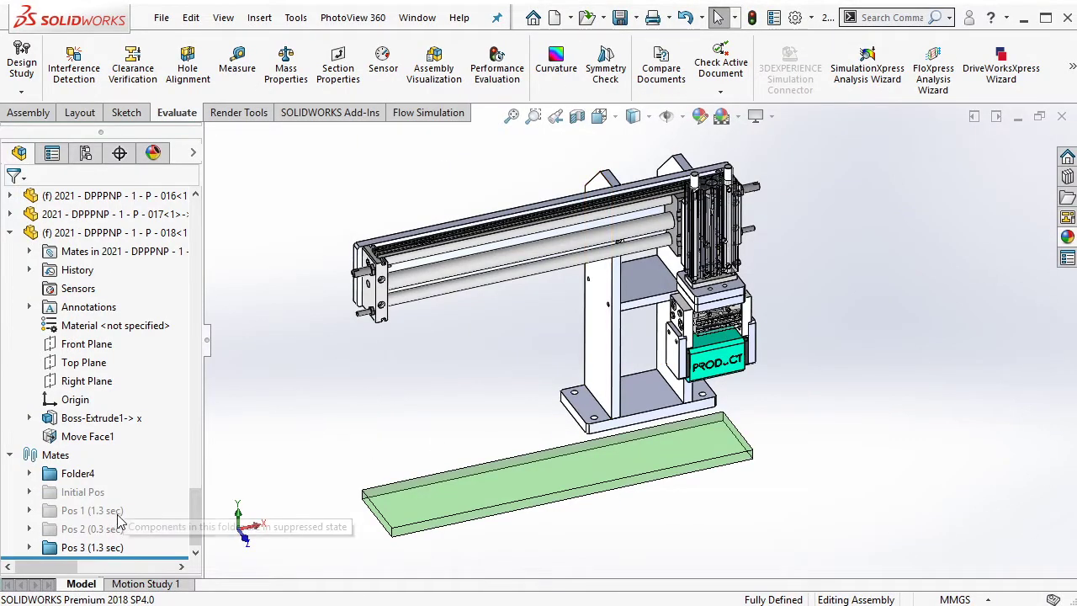
# Suppress the Pos 3 mates, slide the gripper carriage to the rail's left end, and pick its end face.
pyautogui.click(99, 548)
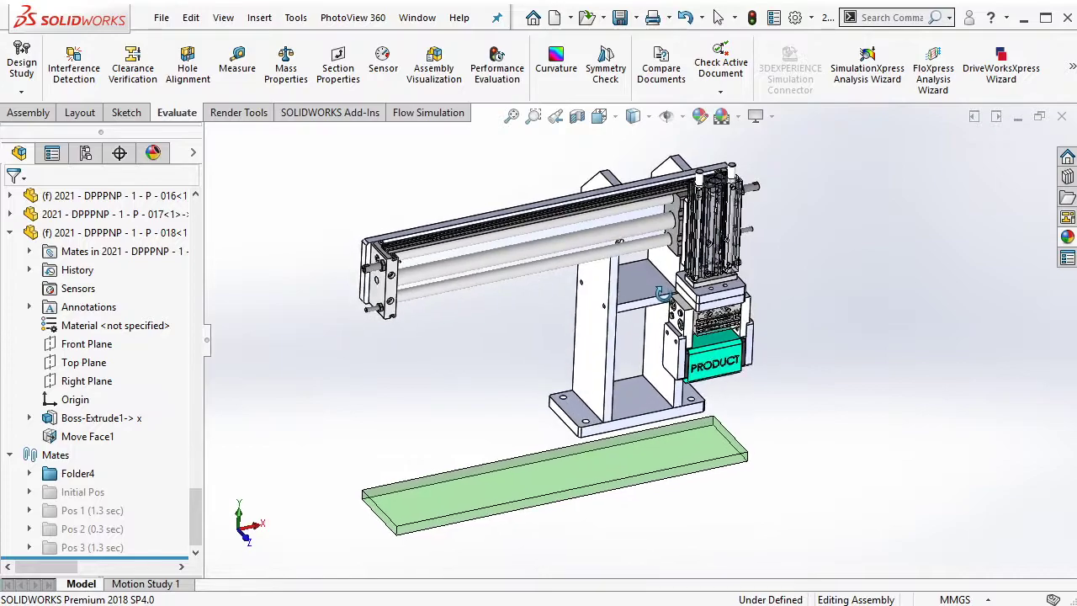
pyautogui.moveTo(678, 240); pyautogui.dragTo(436, 305)
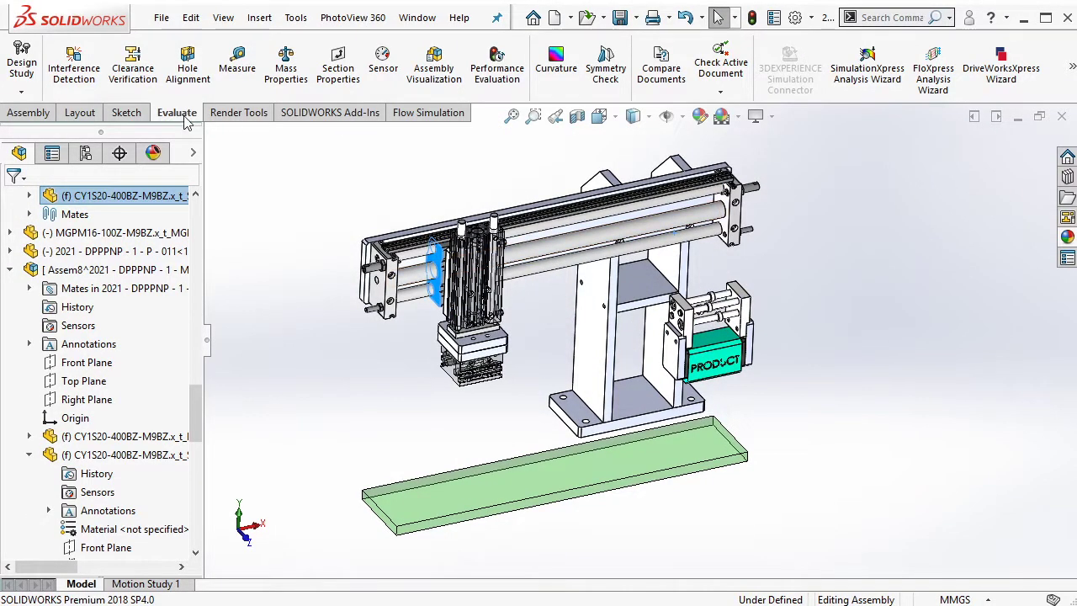
pyautogui.scroll(-5, 378, 227)
pyautogui.click(728, 194)
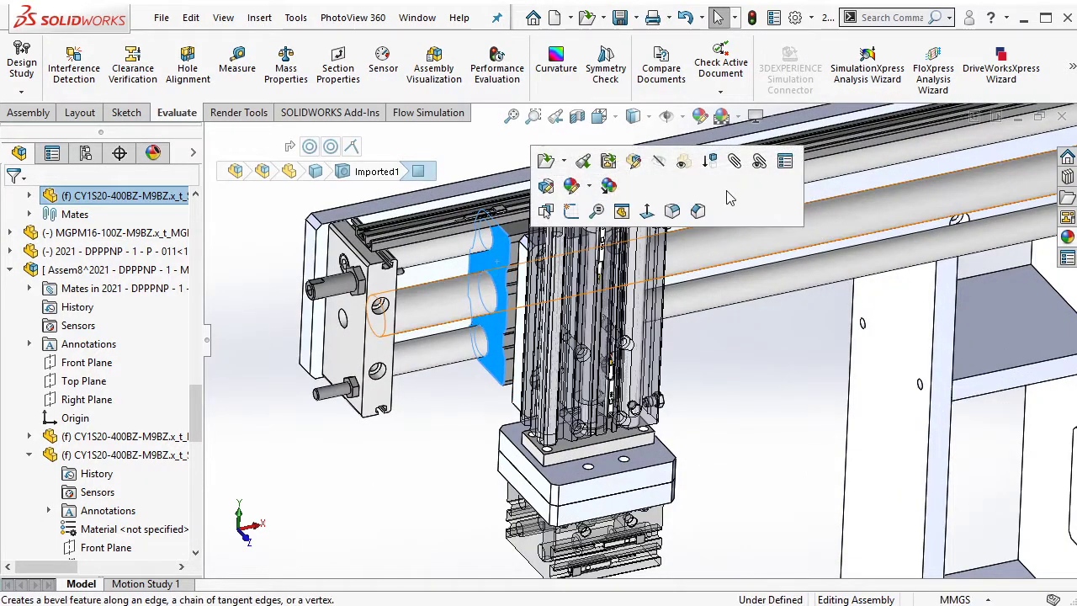
# Add a 1.50 mm distance mate between the carriage end face and the rail face.
pyautogui.write('mm')
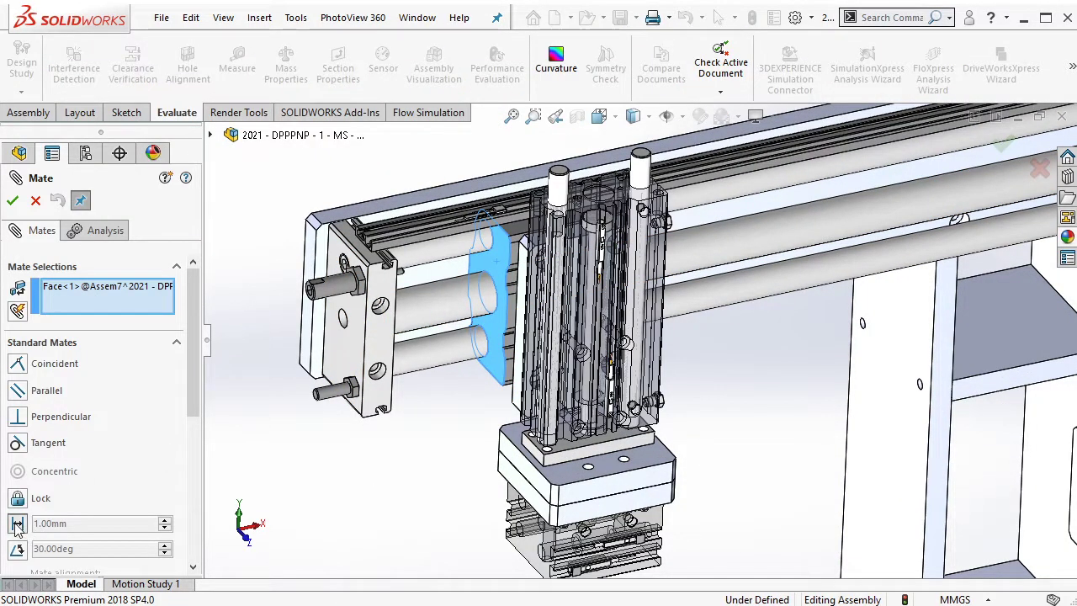
pyautogui.write('1.5')
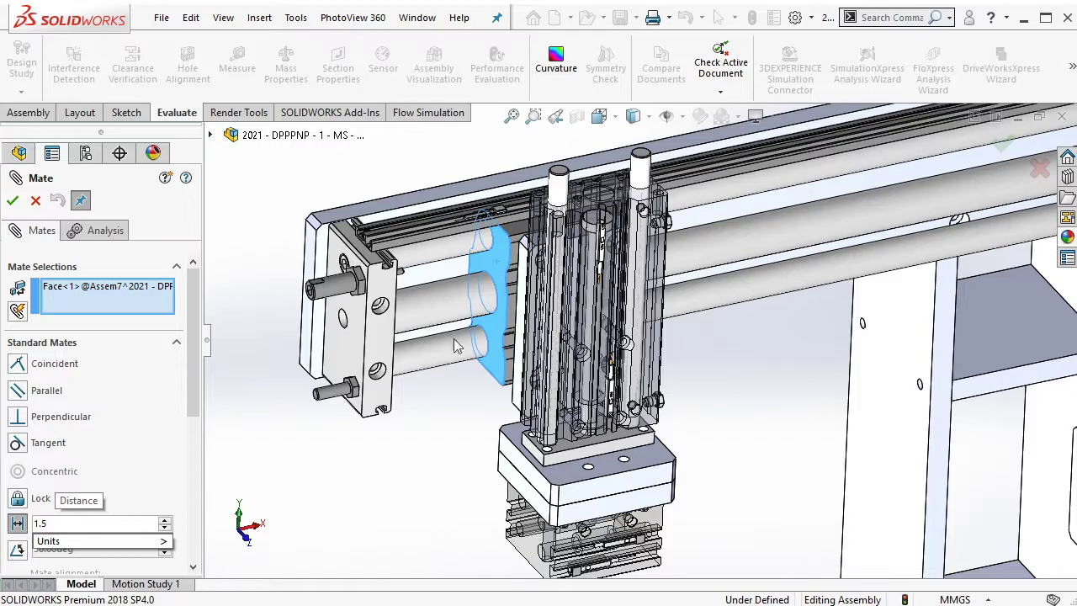
pyautogui.click(559, 236)
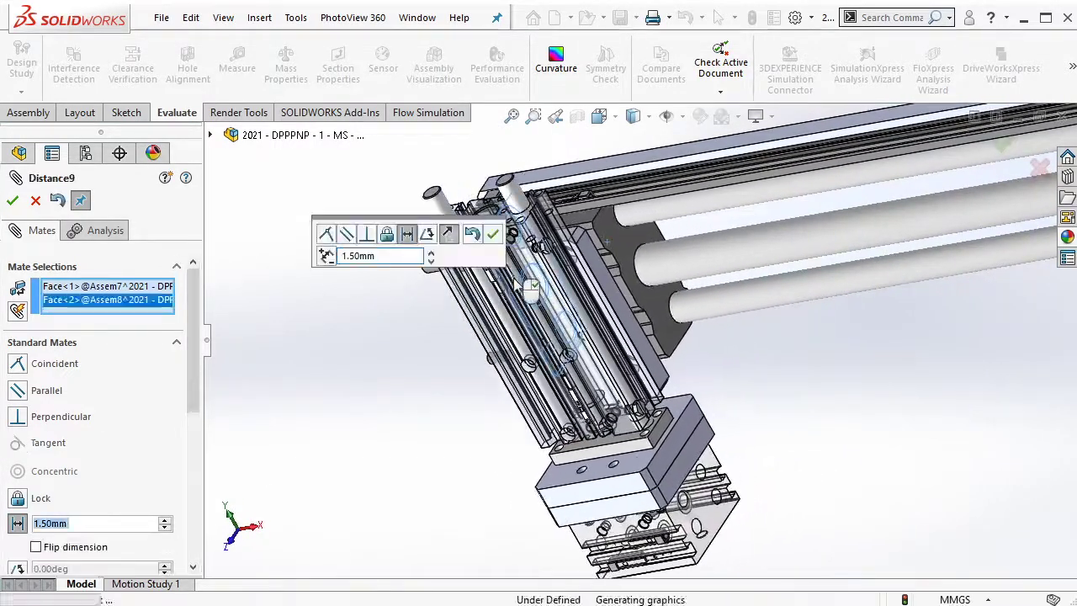
pyautogui.click(493, 234)
pyautogui.moveTo(528, 286); pyautogui.dragTo(707, 434, button='middle')
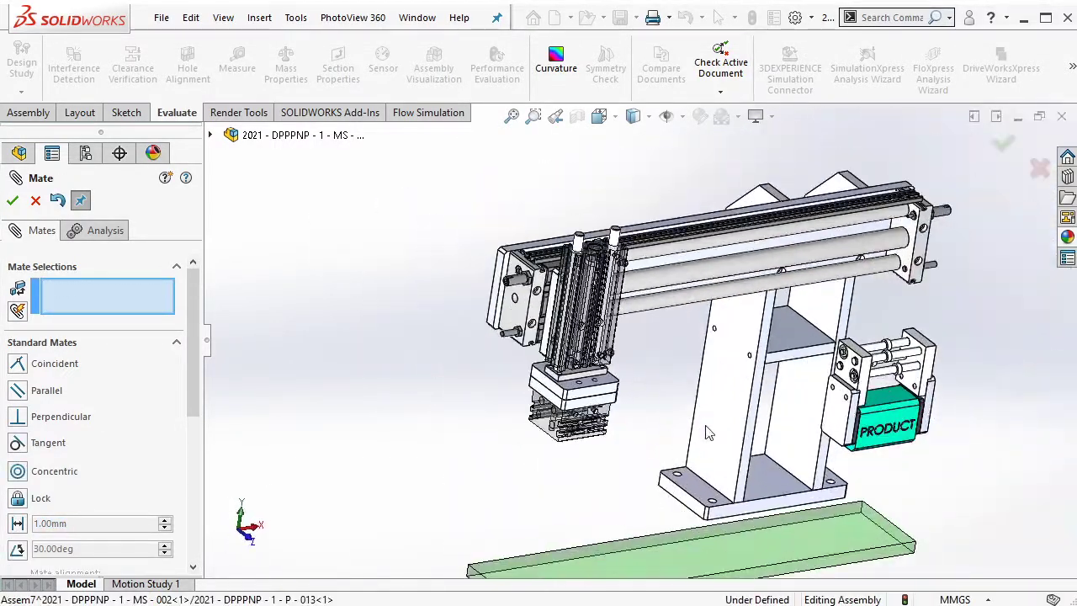
pyautogui.scroll(-3, 653, 402)
pyautogui.scroll(-1, 610, 379)
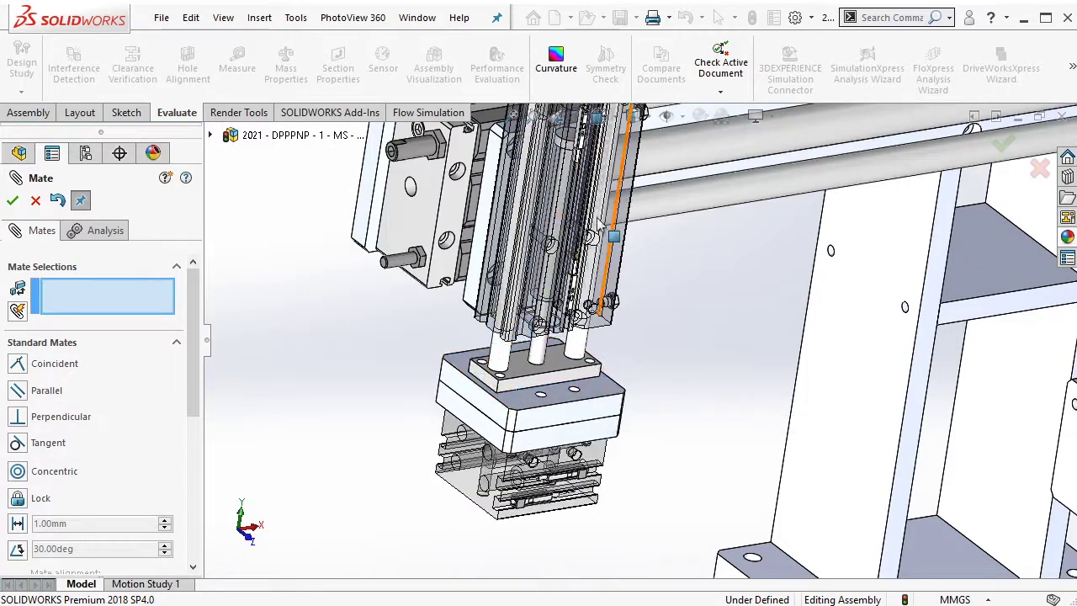
pyautogui.scroll(-2, 599, 223)
pyautogui.scroll(-1, 589, 194)
# Mate the guide cylinder face coincident with a hidden end face found via Select Other.
pyautogui.click(580, 169)
pyautogui.scroll(2, 589, 202)
pyautogui.scroll(-1, 619, 232)
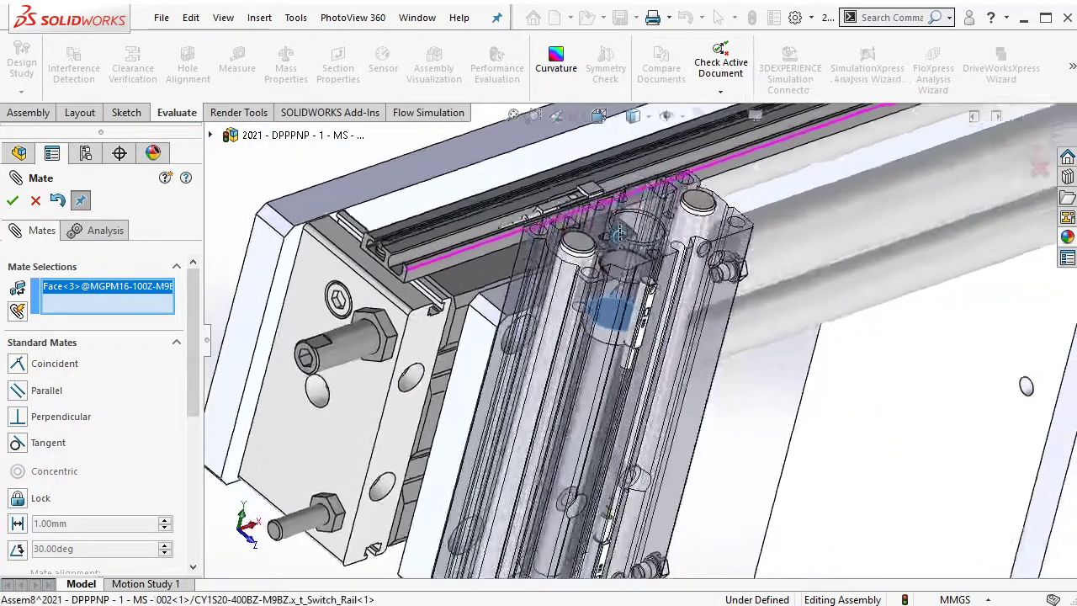
pyautogui.scroll(-1, 619, 232)
pyautogui.scroll(-2, 620, 244)
pyautogui.scroll(-1, 619, 269)
pyautogui.scroll(-1, 620, 294)
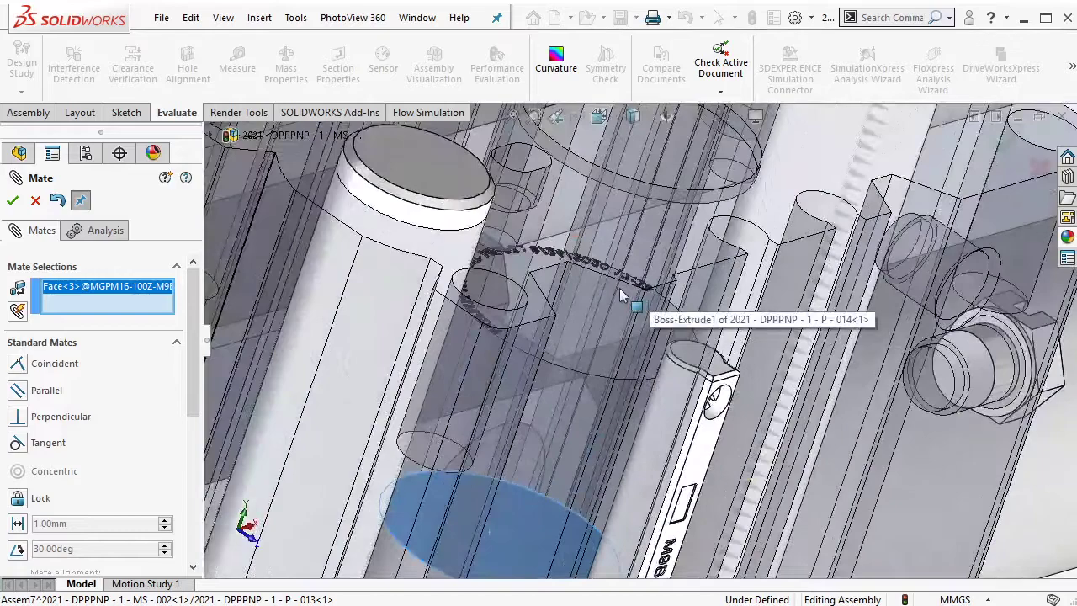
pyautogui.rightClick(593, 287)
pyautogui.click(592, 360)
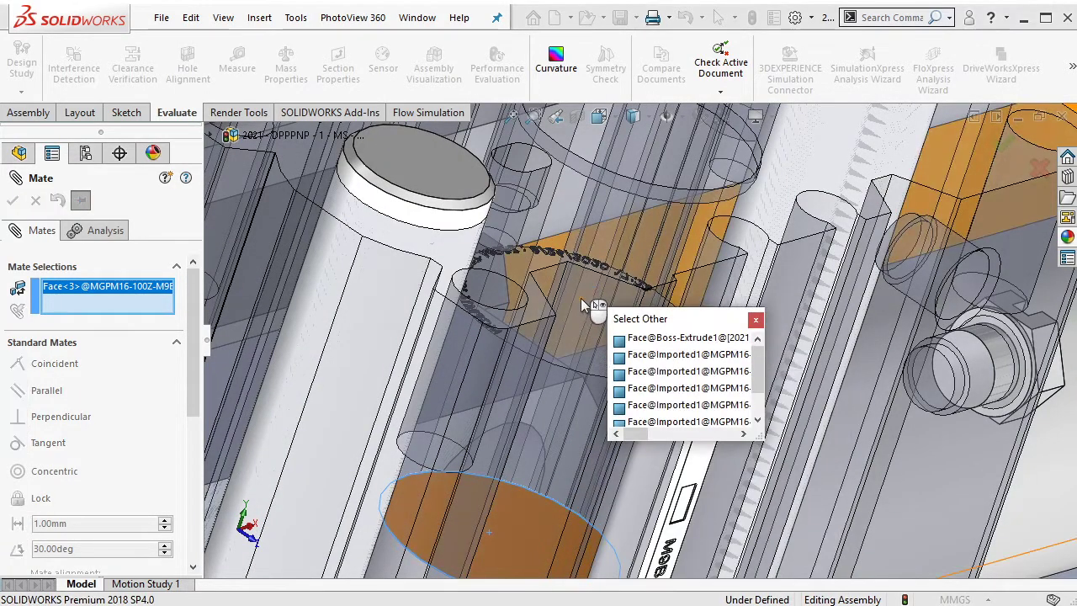
pyautogui.rightClick(581, 298)
pyautogui.click(580, 297)
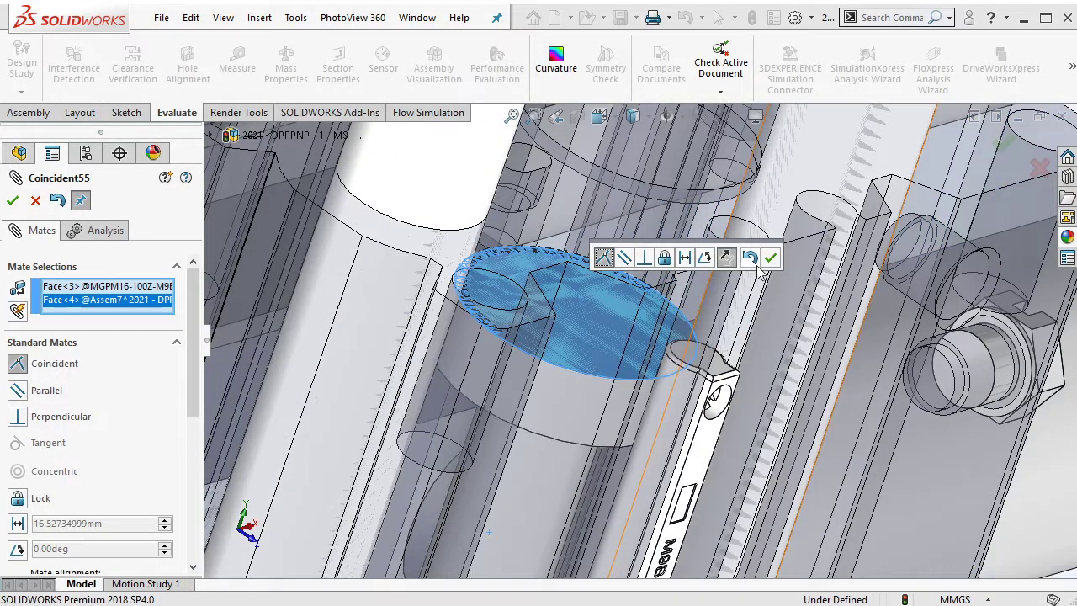
pyautogui.click(770, 258)
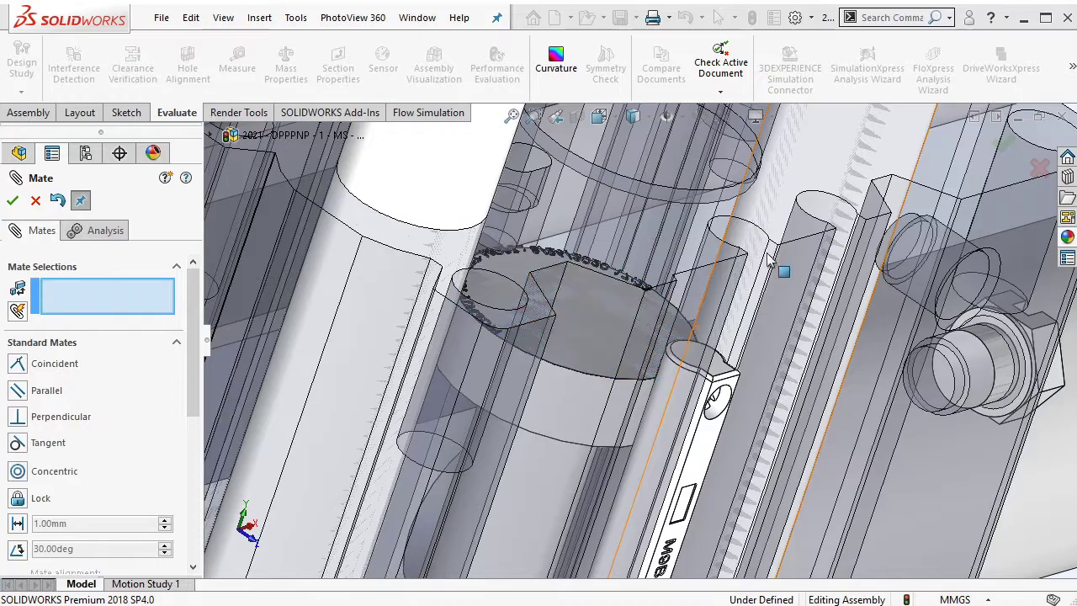
pyautogui.click(13, 200)
pyautogui.scroll(5, 774, 430)
pyautogui.scroll(2, 775, 429)
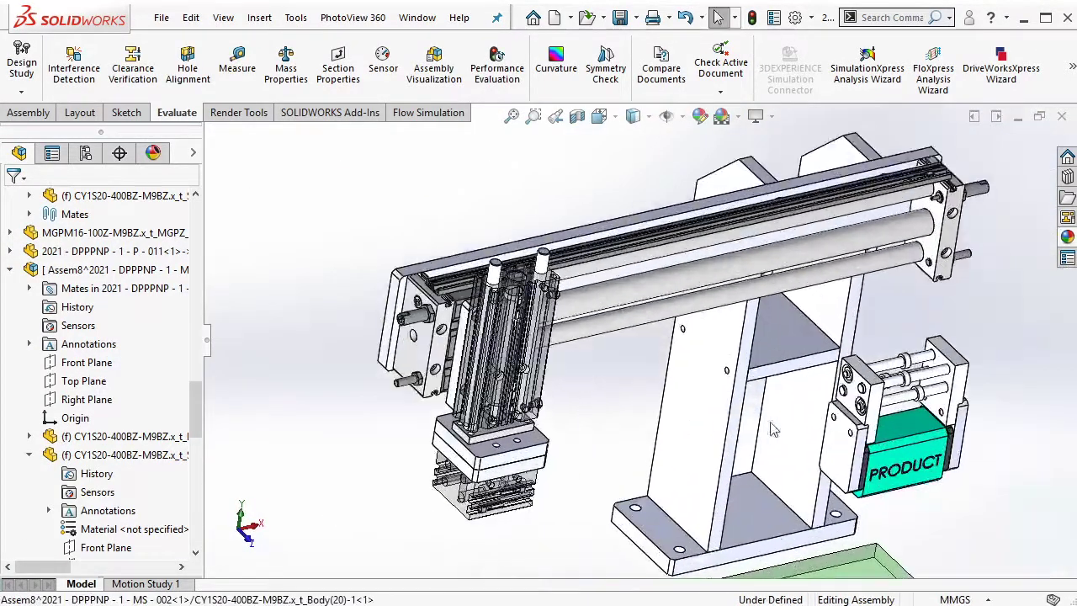
# Drag the gripper jaw part toward the stand and slide the rod left into the gripper.
pyautogui.click(865, 408)
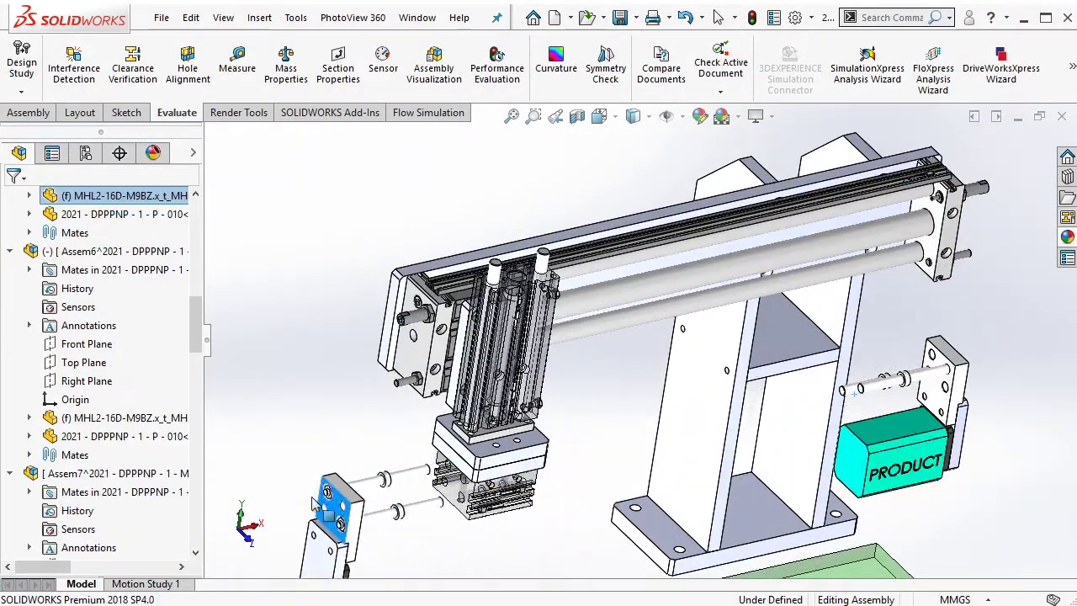
pyautogui.moveTo(939, 395); pyautogui.dragTo(580, 387)
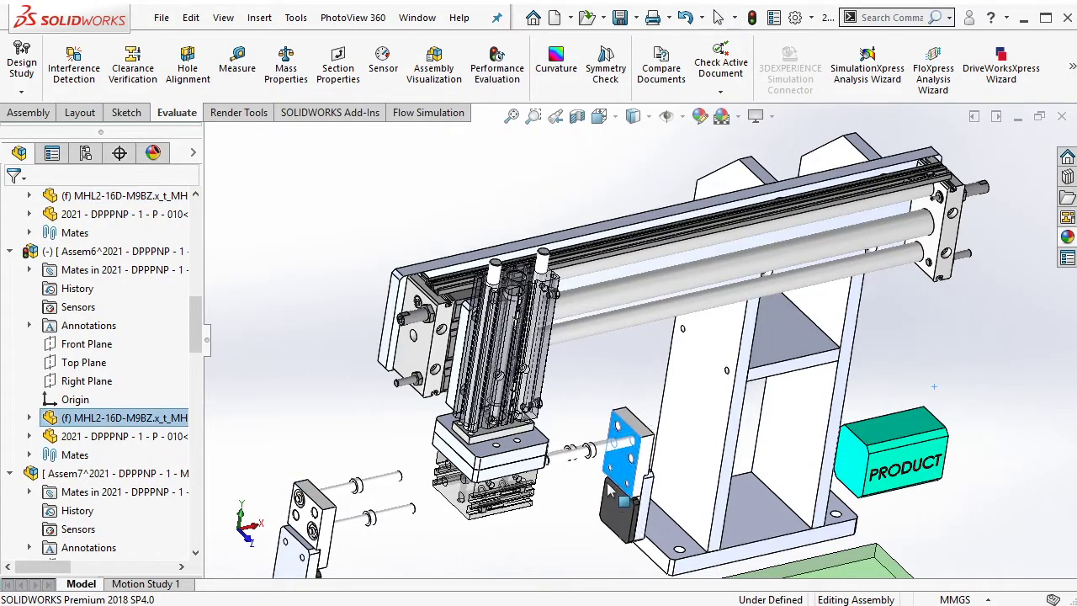
pyautogui.scroll(-5, 576, 385)
pyautogui.moveTo(577, 385); pyautogui.dragTo(647, 380, button='middle')
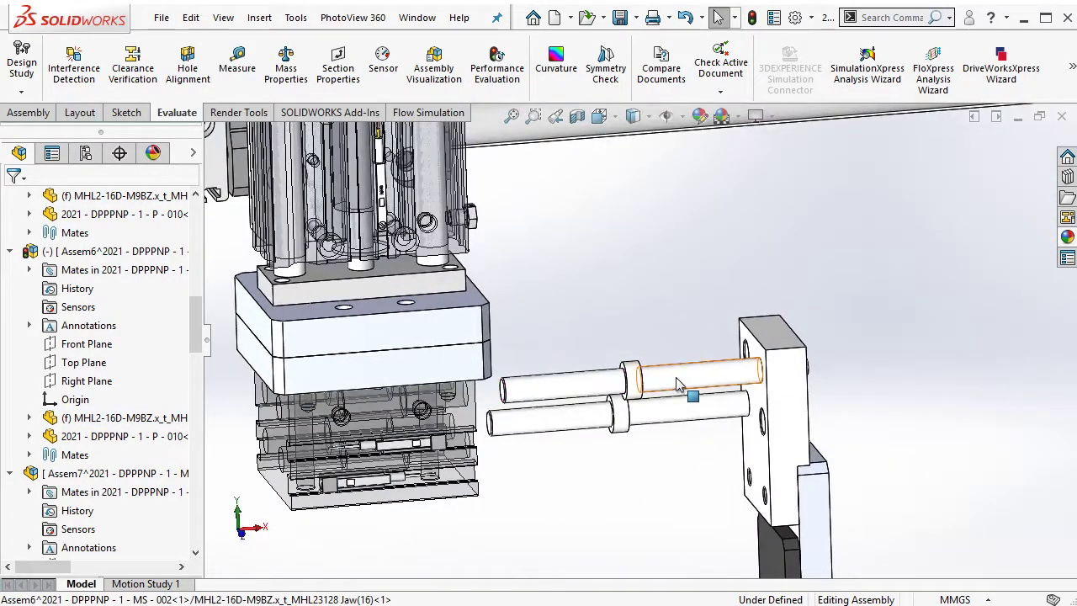
pyautogui.moveTo(680, 384); pyautogui.dragTo(446, 399)
pyautogui.scroll(-4, 428, 408)
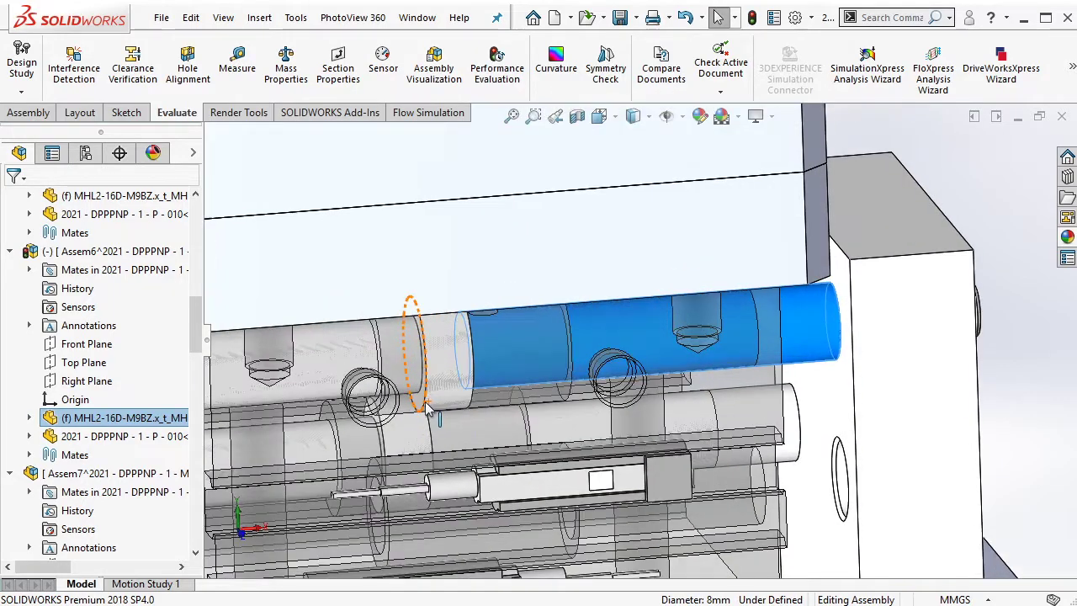
# Mate the rod's circular edge coincident with a hidden ring face inside the gripper.
pyautogui.click(427, 406)
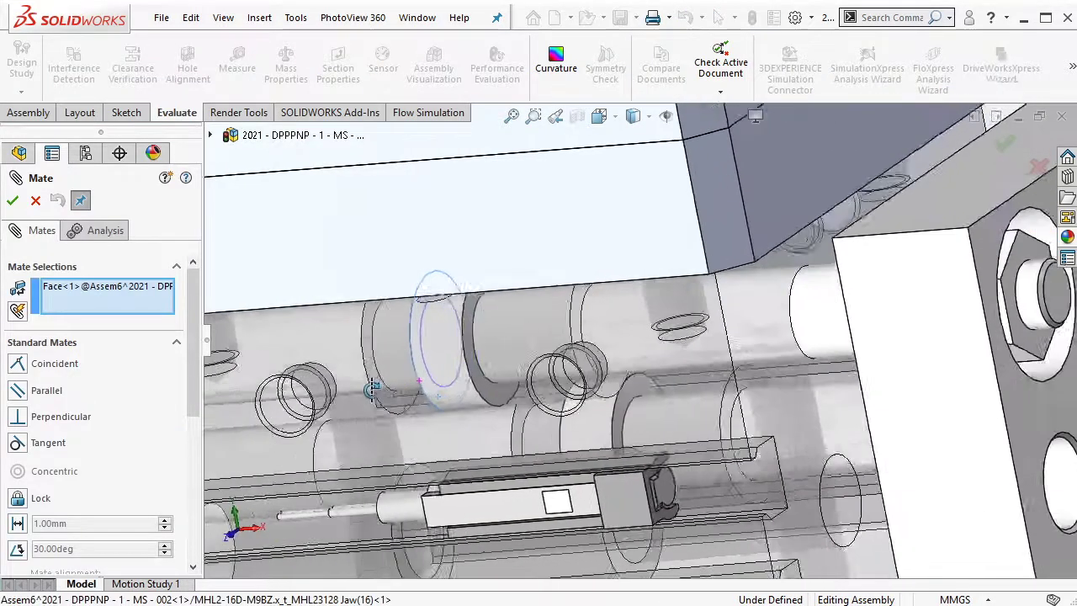
pyautogui.scroll(-4, 418, 400)
pyautogui.rightClick(419, 397)
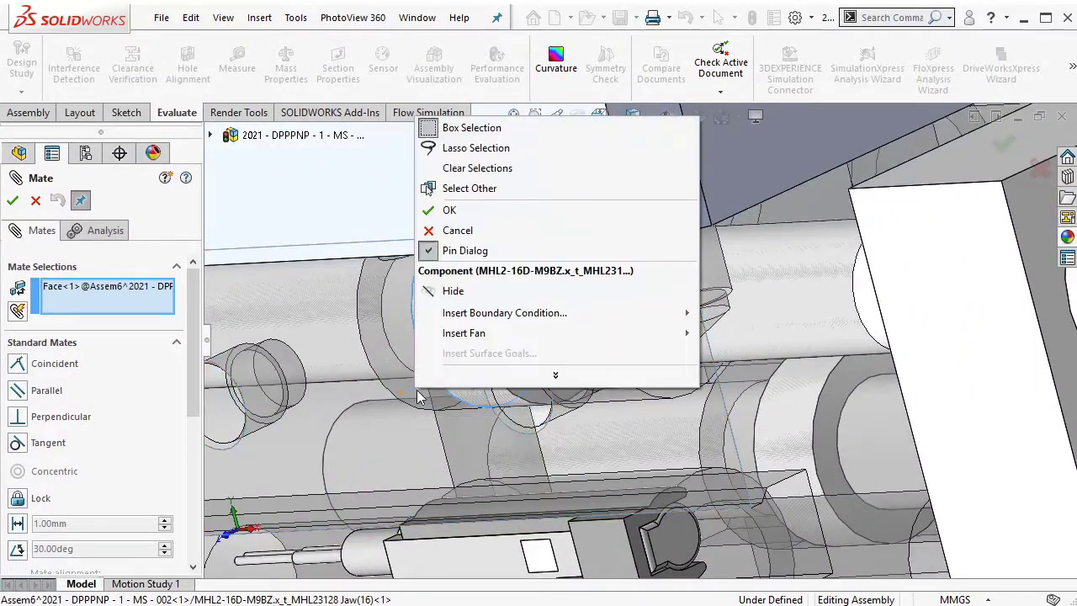
pyautogui.click(484, 189)
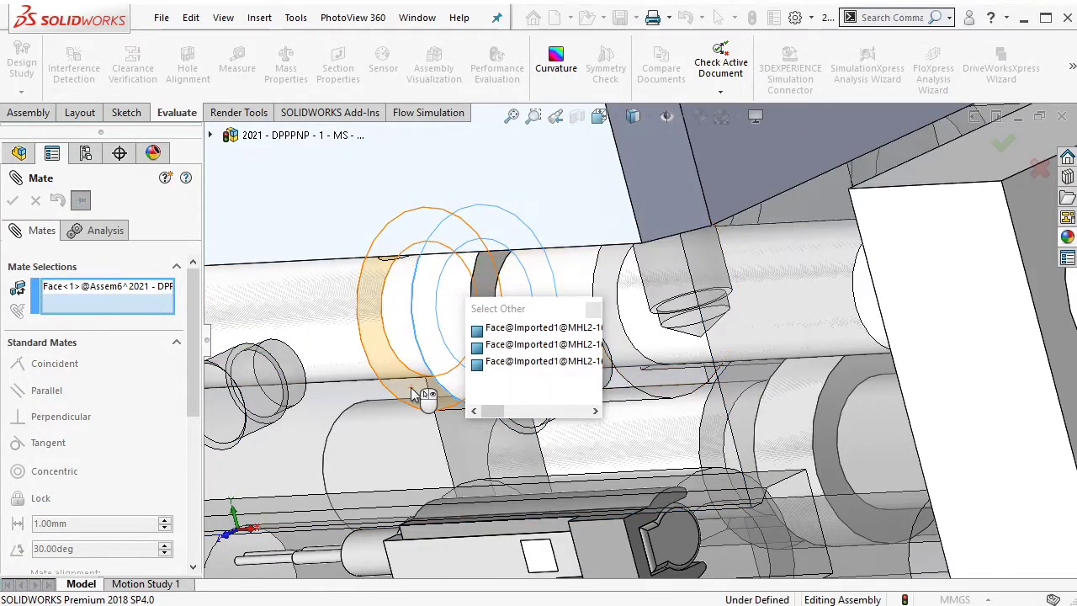
pyautogui.click(424, 393)
pyautogui.click(425, 429)
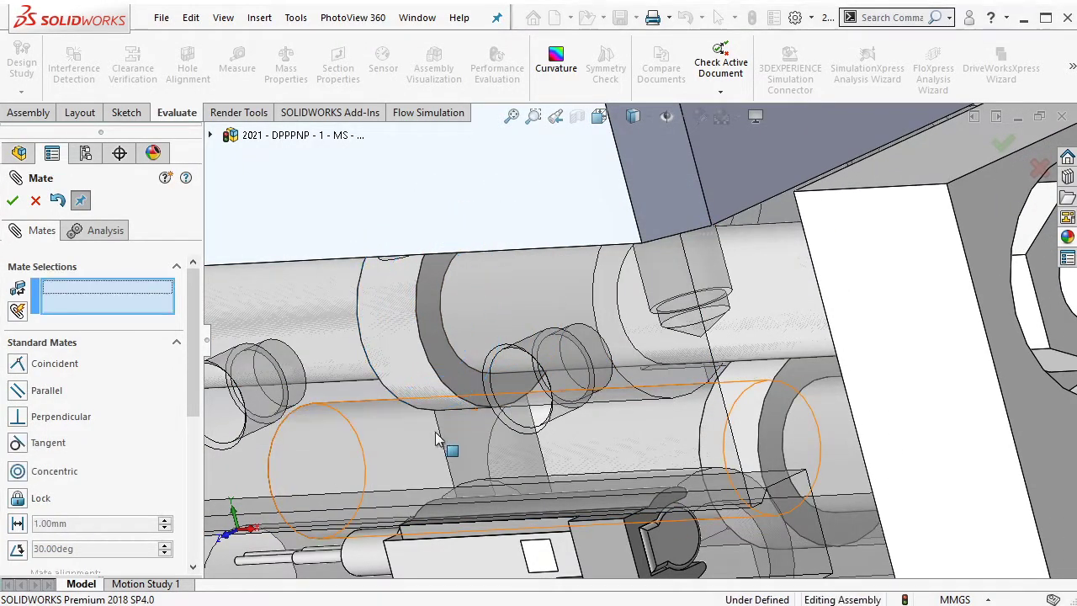
pyautogui.scroll(5, 438, 387)
pyautogui.press('Escape')
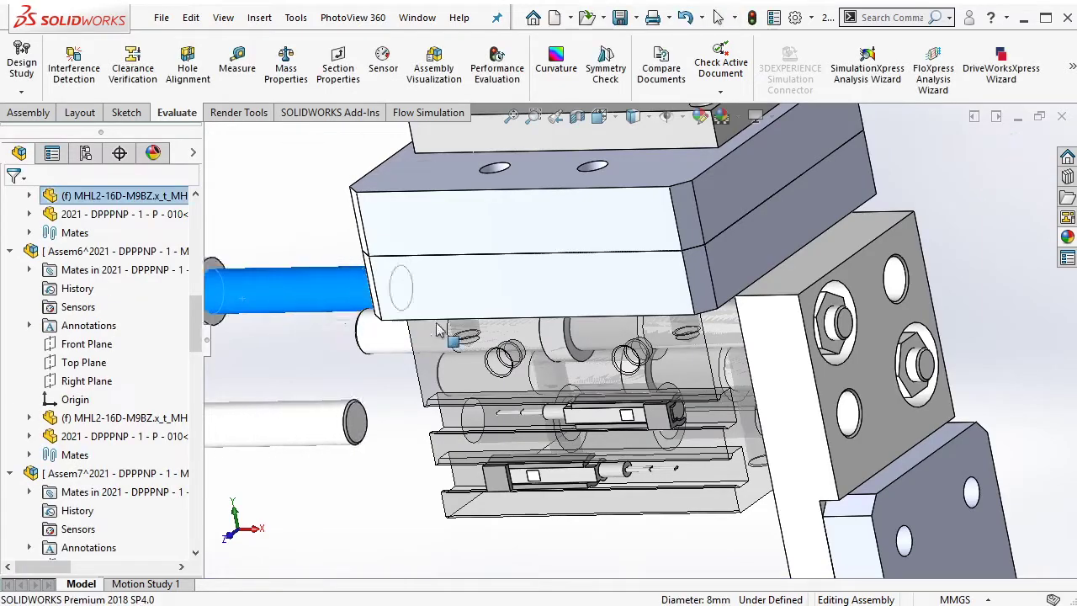
# Mate the slider's ring face coincident with another hidden face, then close the mate editor.
pyautogui.scroll(-5, 637, 410)
pyautogui.click(641, 349)
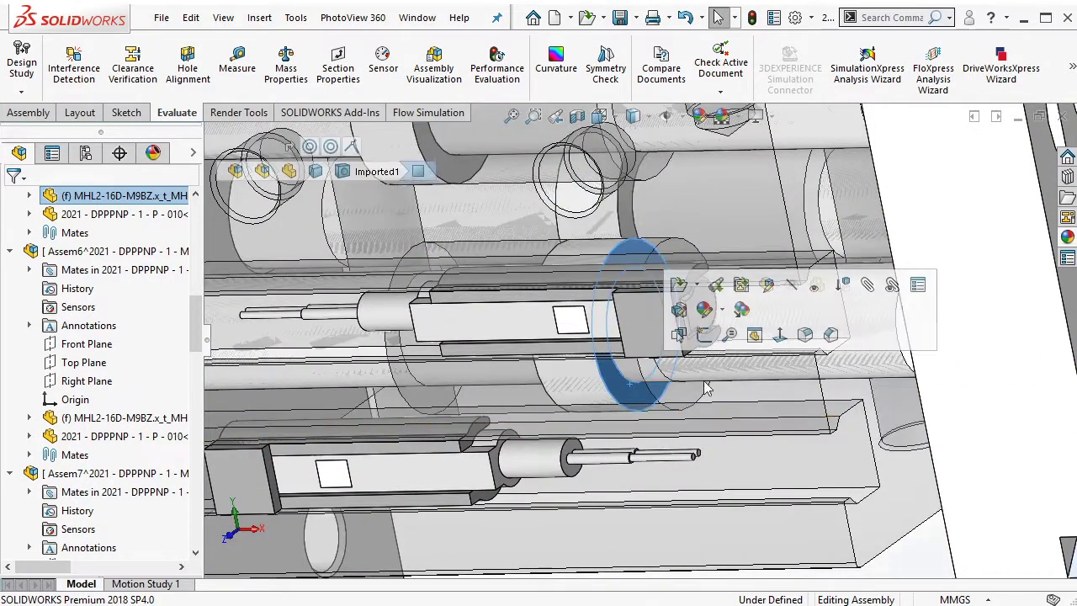
pyautogui.click(859, 284)
pyautogui.scroll(-2, 694, 400)
pyautogui.scroll(-1, 694, 395)
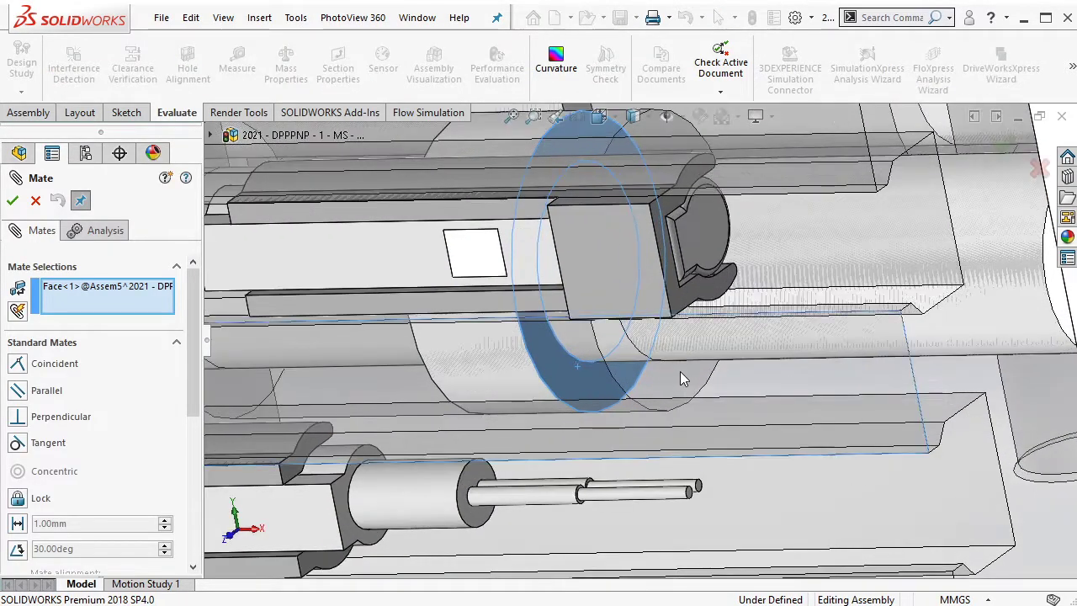
pyautogui.rightClick(680, 371)
pyautogui.click(724, 169)
pyautogui.click(670, 399)
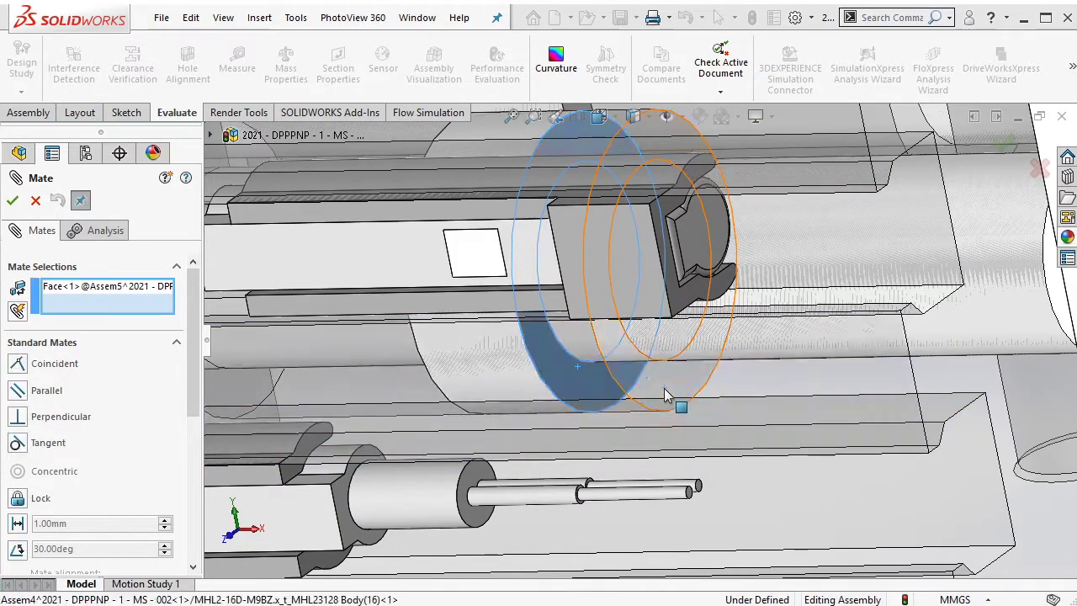
pyautogui.click(924, 449)
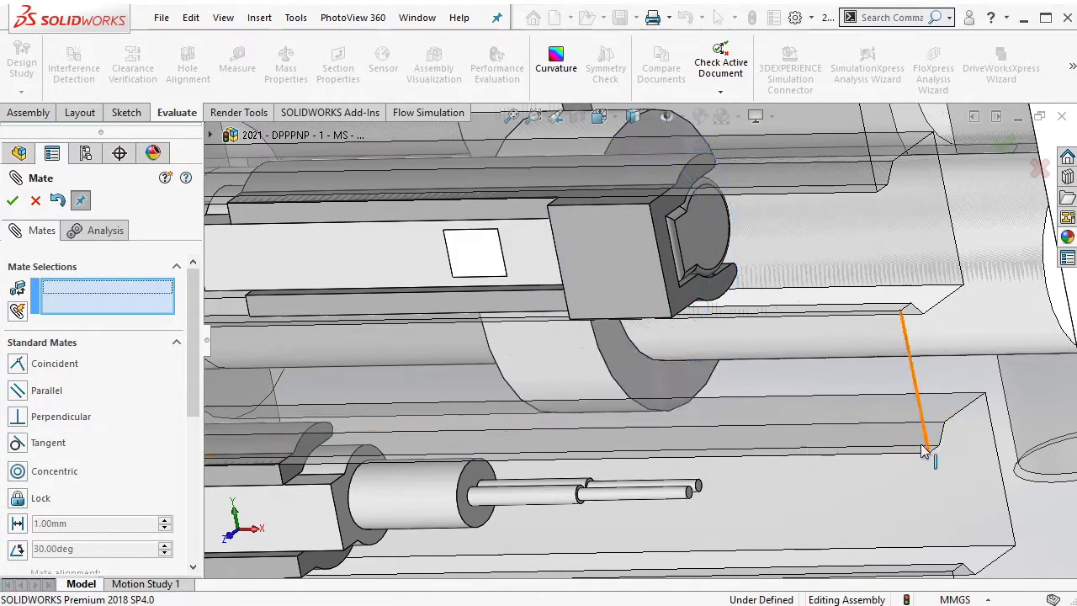
pyautogui.click(12, 201)
pyautogui.scroll(8, 869, 355)
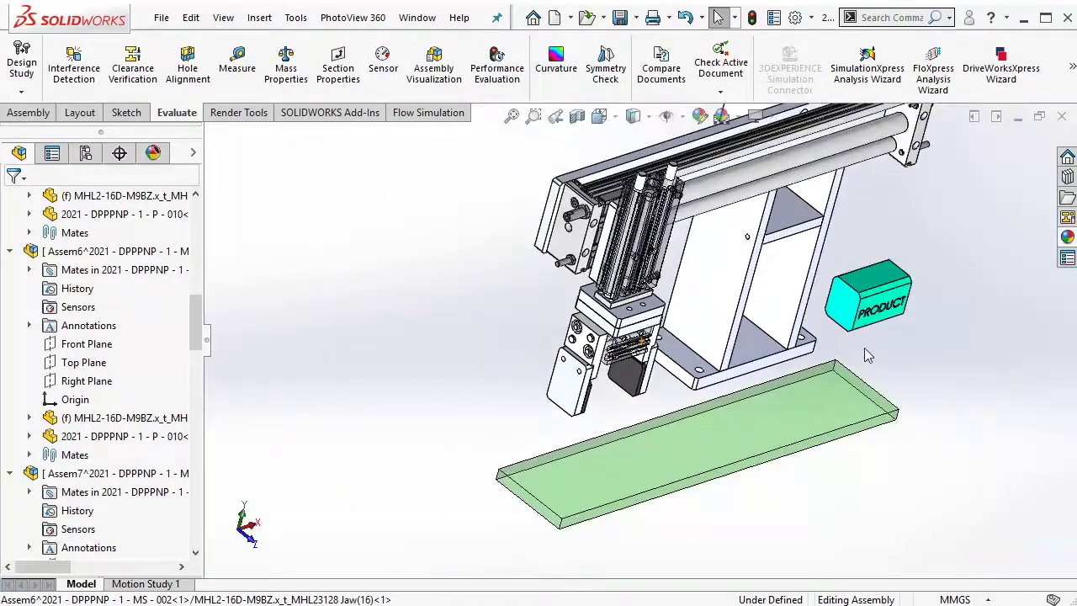
# Mate the product box to the tray plate with coincident and distance mates.
pyautogui.moveTo(869, 355)
pyautogui.mouseDown(button='middle')
pyautogui.moveTo(822, 370)
pyautogui.moveTo(845, 387)
pyautogui.mouseUp(button='middle')
pyautogui.click(838, 396)
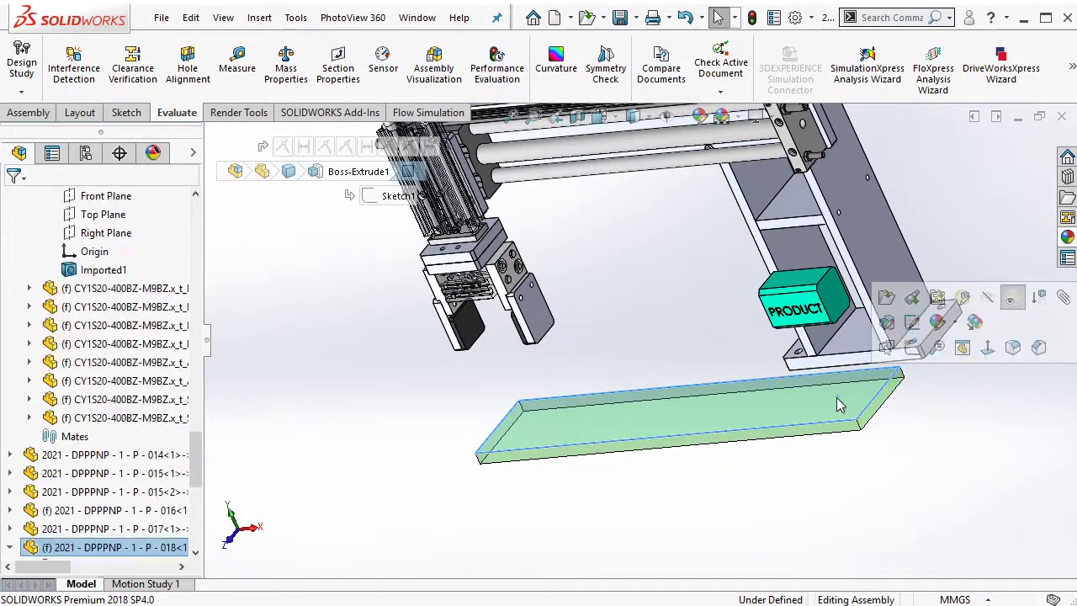
pyautogui.click(1064, 297)
pyautogui.moveTo(838, 323); pyautogui.dragTo(839, 345, button='middle')
pyautogui.click(841, 349)
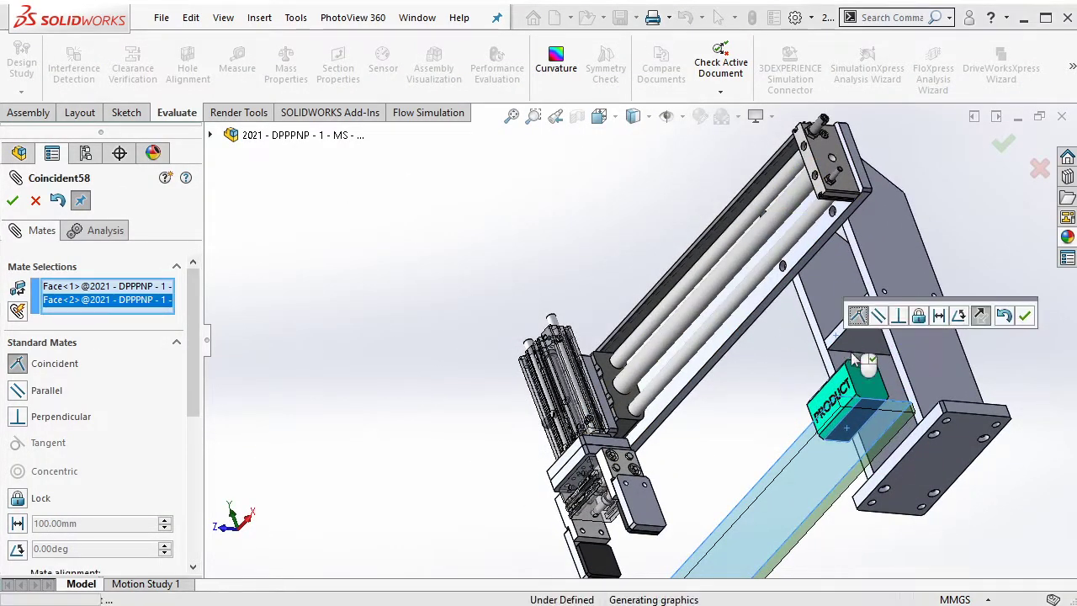
pyautogui.click(959, 318)
pyautogui.press('Return')
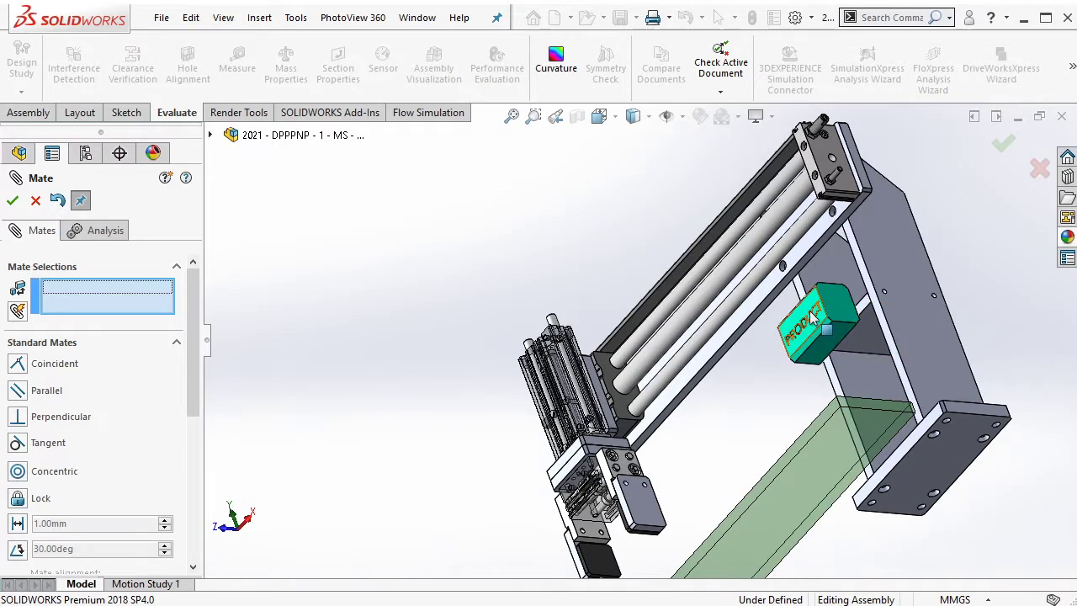
# Add a 28.50 mm distance mate positioning the product box.
pyautogui.click(810, 311)
pyautogui.click(850, 433)
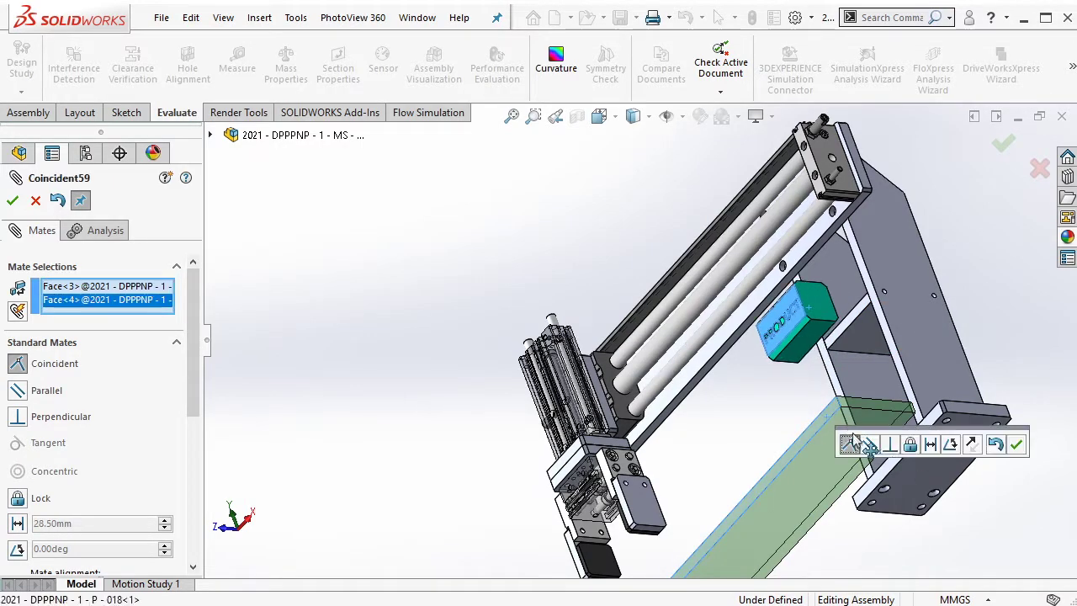
pyautogui.click(930, 443)
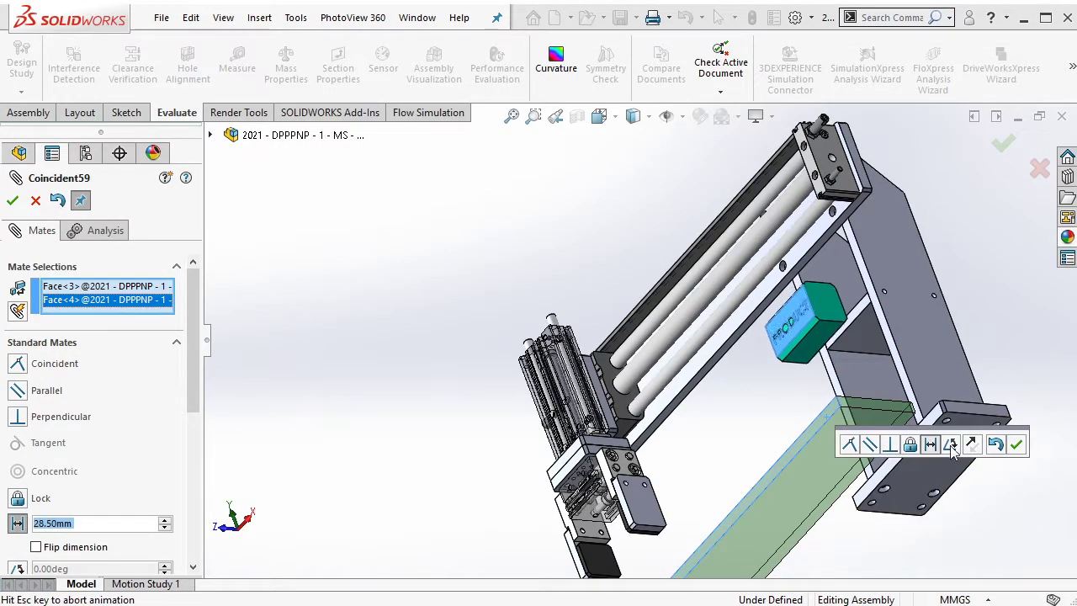
pyautogui.click(1016, 446)
# Mate the box face coincident with the gripper, leaving the assembly fully defined.
pyautogui.moveTo(833, 304); pyautogui.dragTo(640, 396, button='middle')
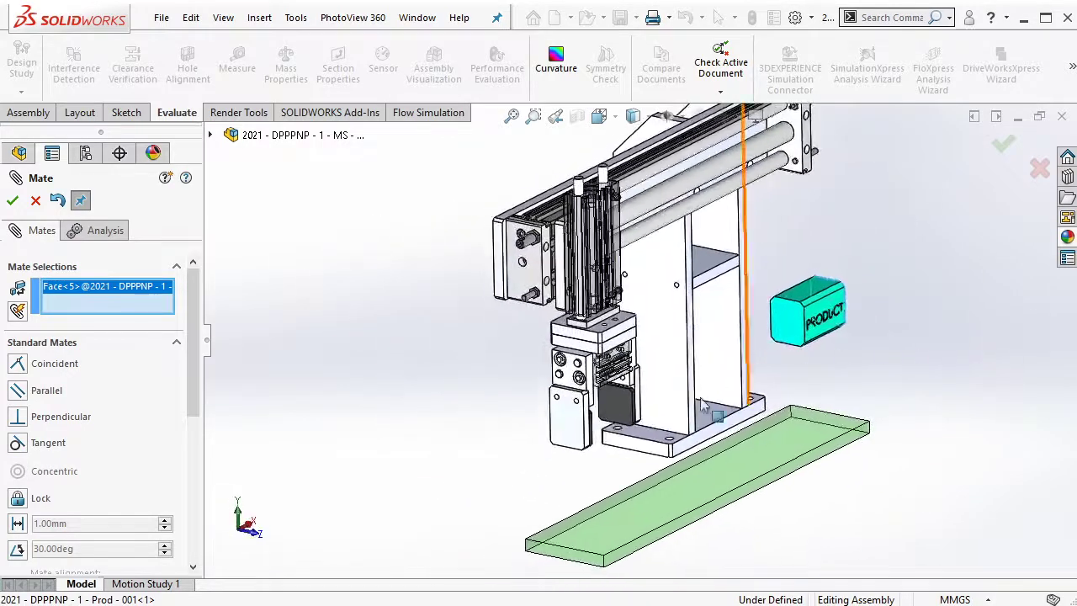
pyautogui.click(627, 412)
pyautogui.click(811, 438)
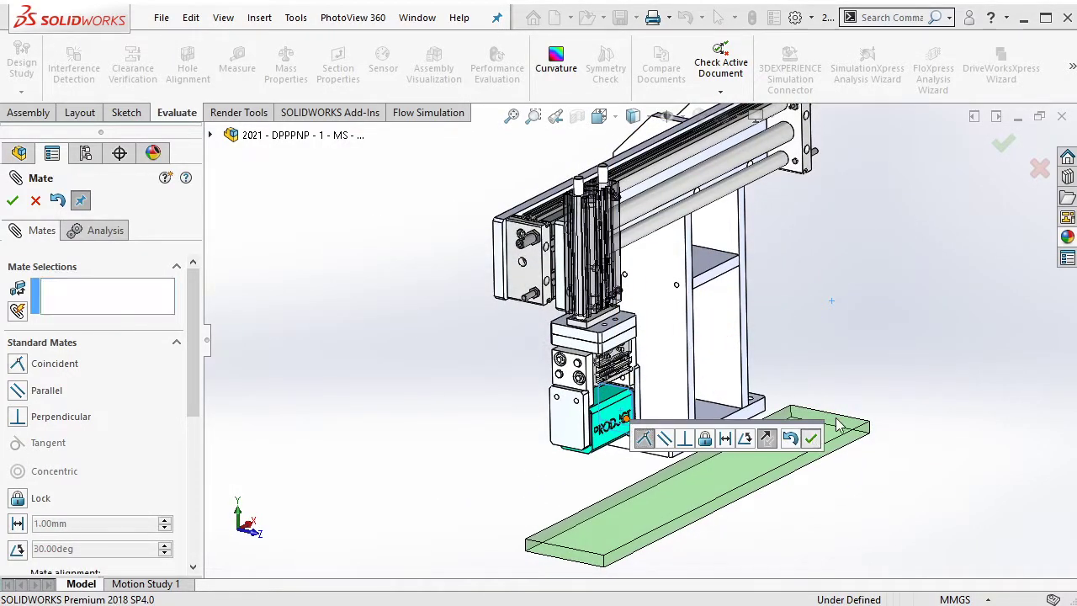
pyautogui.click(1003, 143)
pyautogui.moveTo(912, 228)
pyautogui.mouseDown(button='middle')
pyautogui.moveTo(618, 261)
pyautogui.moveTo(371, 438)
pyautogui.moveTo(563, 444)
pyautogui.mouseUp(button='middle')
pyautogui.scroll(5, 371, 437)
pyautogui.click(368, 436)
pyautogui.scroll(-3, 578, 454)
# Try dragging the gripper to confirm it is fully constrained, then fit the model in view.
pyautogui.scroll(2, 608, 230)
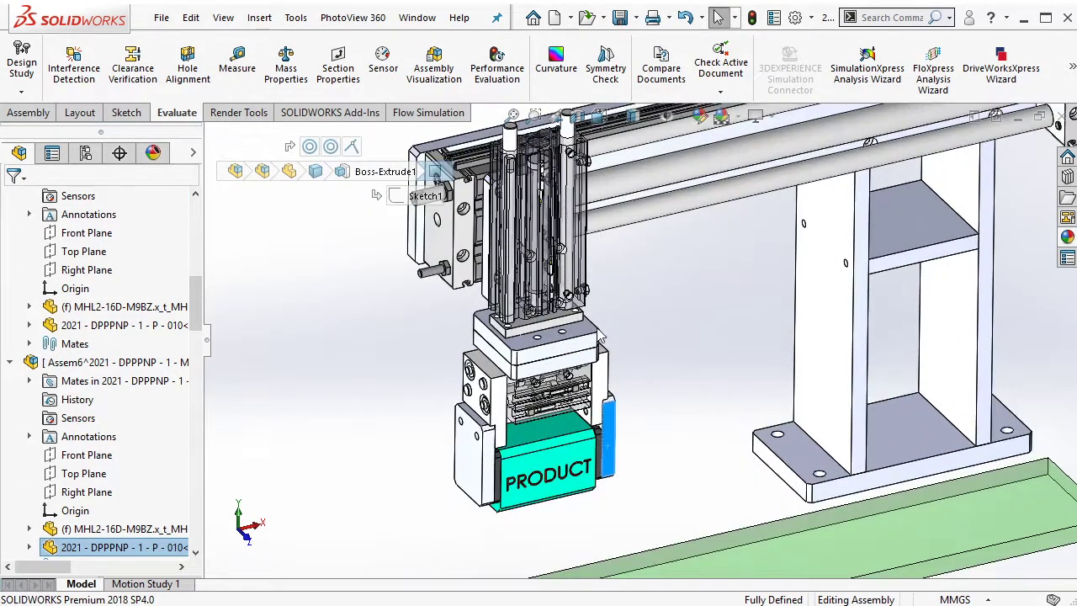
pyautogui.click(547, 291)
pyautogui.scroll(-3, 543, 287)
pyautogui.scroll(5, 530, 273)
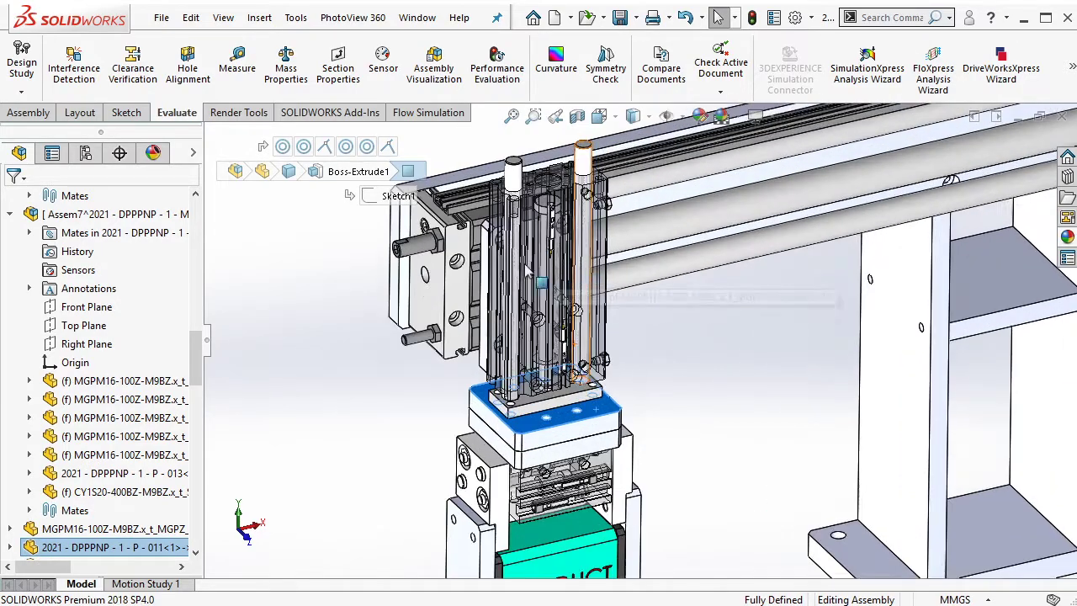
pyautogui.click(480, 288)
pyautogui.moveTo(480, 288); pyautogui.dragTo(482, 313)
pyautogui.click(813, 379)
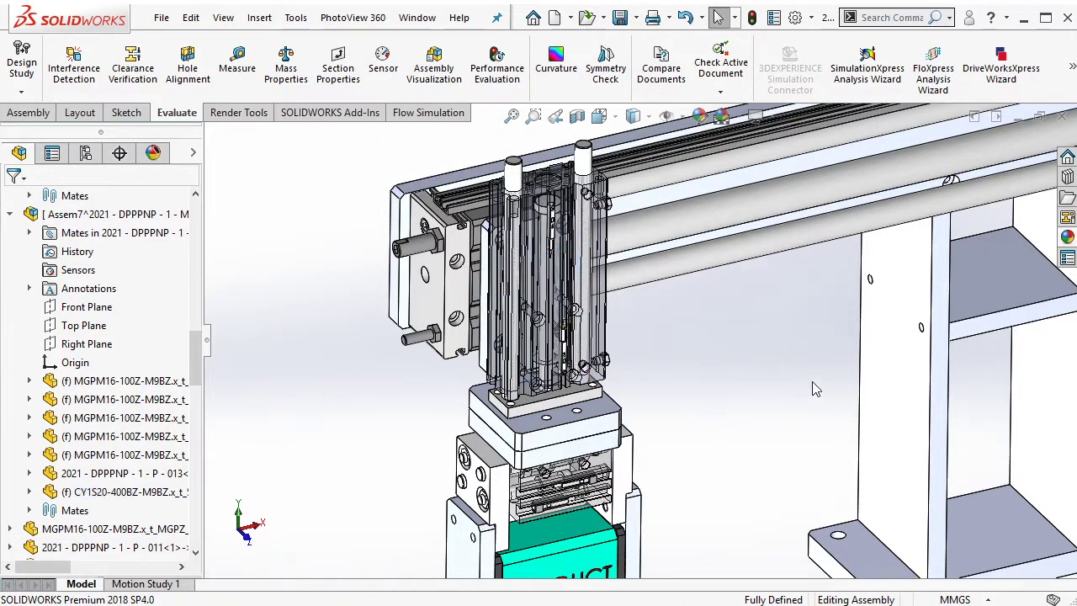
pyautogui.press('f')
# Group mates Distance9 through Coincident60 into a new folder named Pos 4 (2.4 sec).
pyautogui.moveTo(189, 360); pyautogui.dragTo(237, 512)
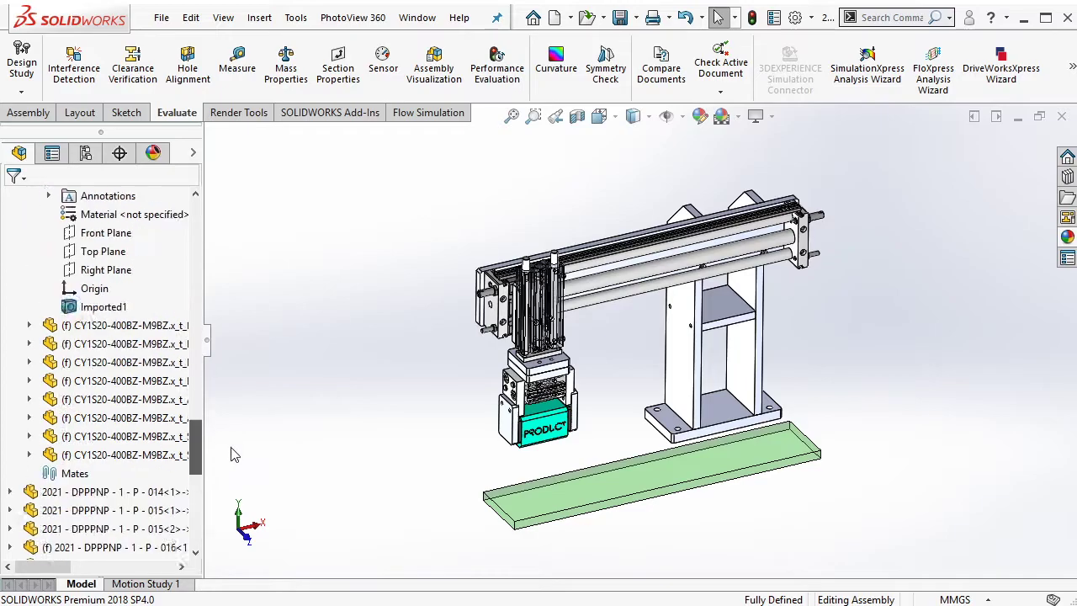
pyautogui.click(84, 436)
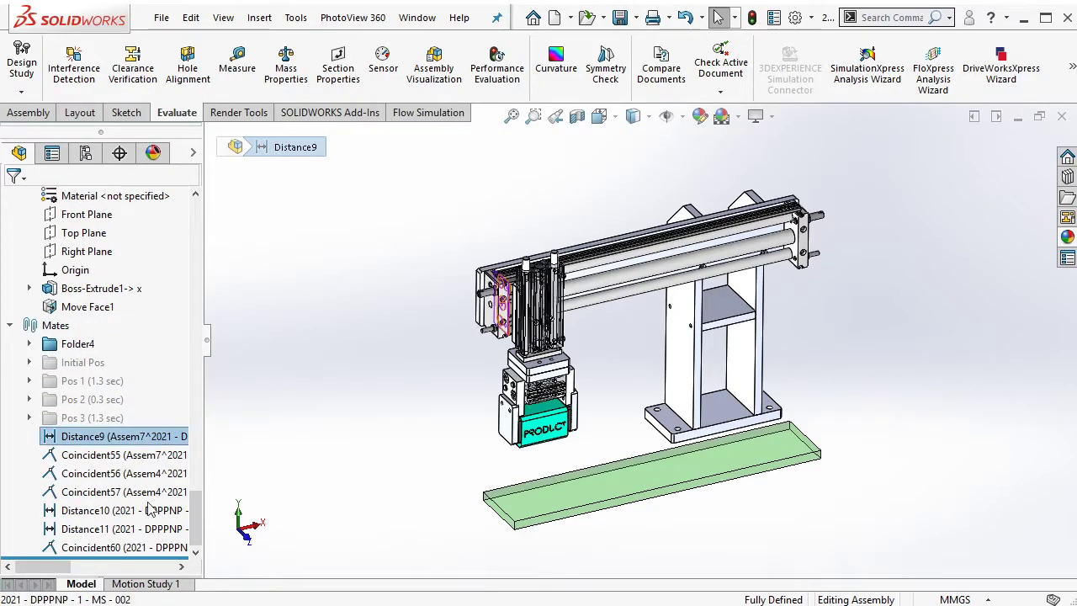
pyautogui.keyDown('shift'); pyautogui.click(92, 547); pyautogui.keyUp('shift')
pyautogui.rightClick(117, 543)
pyautogui.click(187, 416)
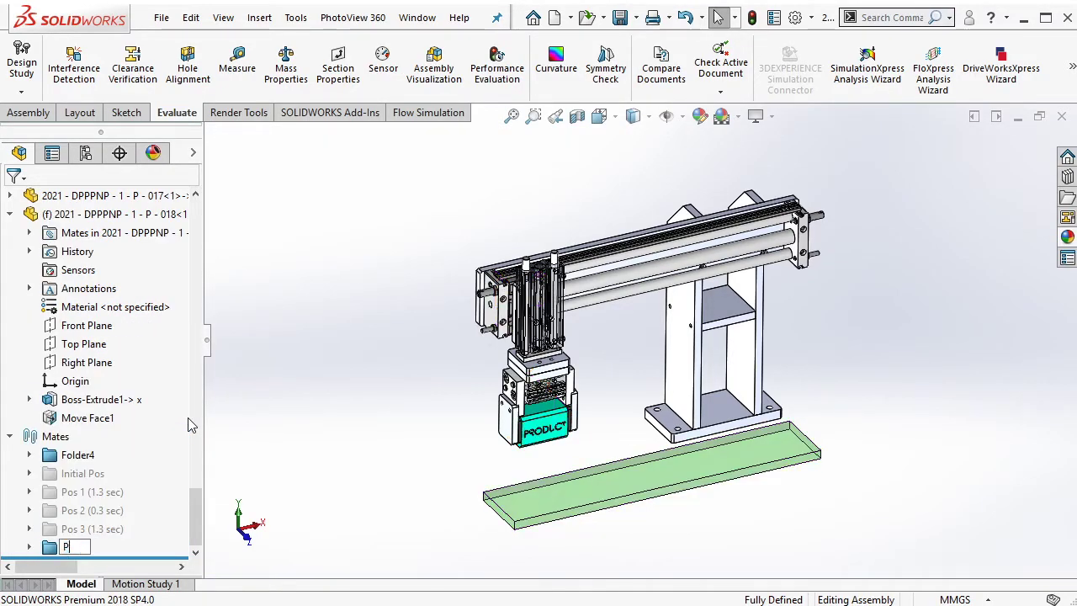
pyautogui.write('Pos 4 (2.4 sec')
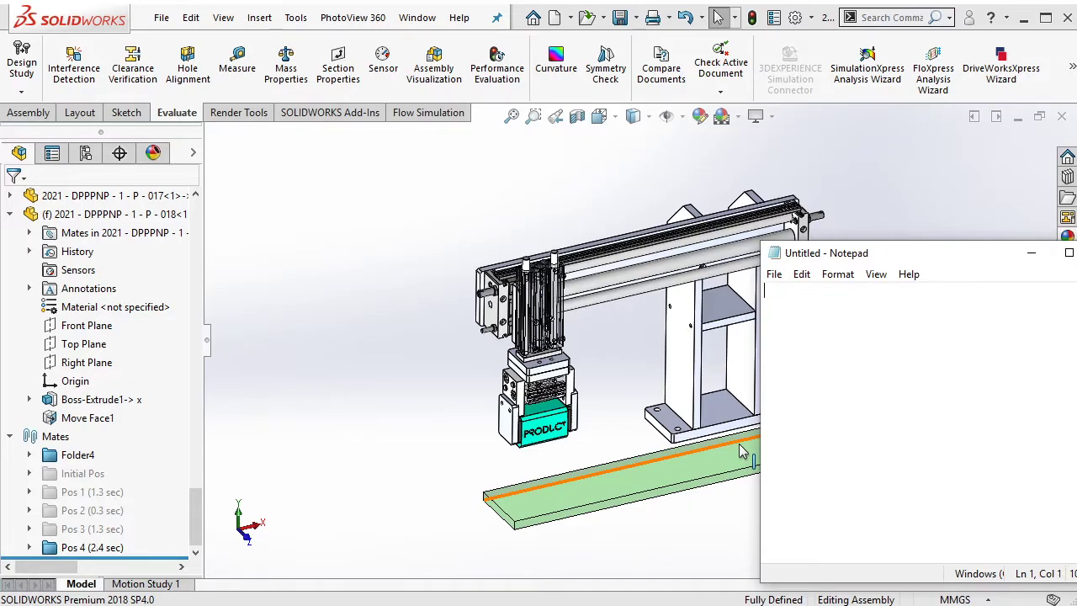
# Suppress the Pos 4 (2.4 sec) mate folder.
pyautogui.click(253, 398)
pyautogui.click(97, 548)
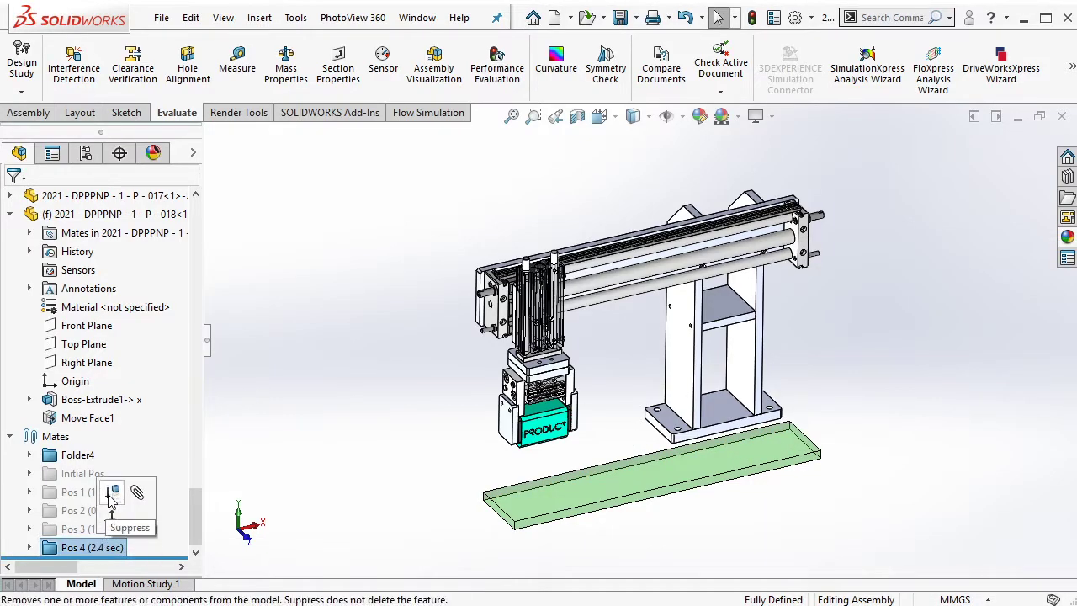
pyautogui.click(93, 474)
# Replay Initial Pos and Pos 1 by unsuppressing then re-suppressing each folder.
pyautogui.click(105, 427)
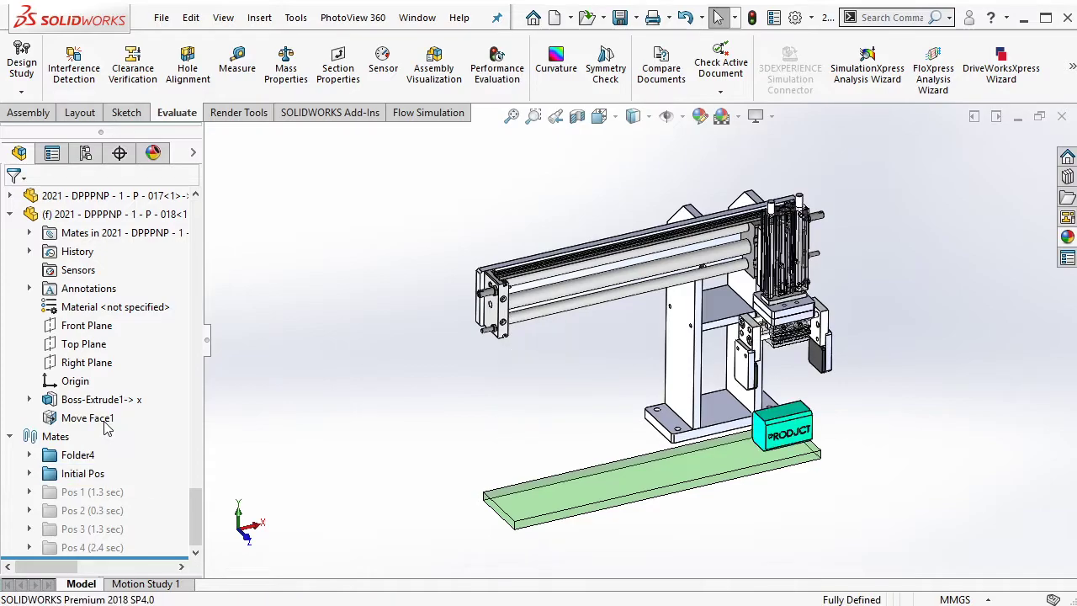
pyautogui.click(97, 474)
pyautogui.click(105, 425)
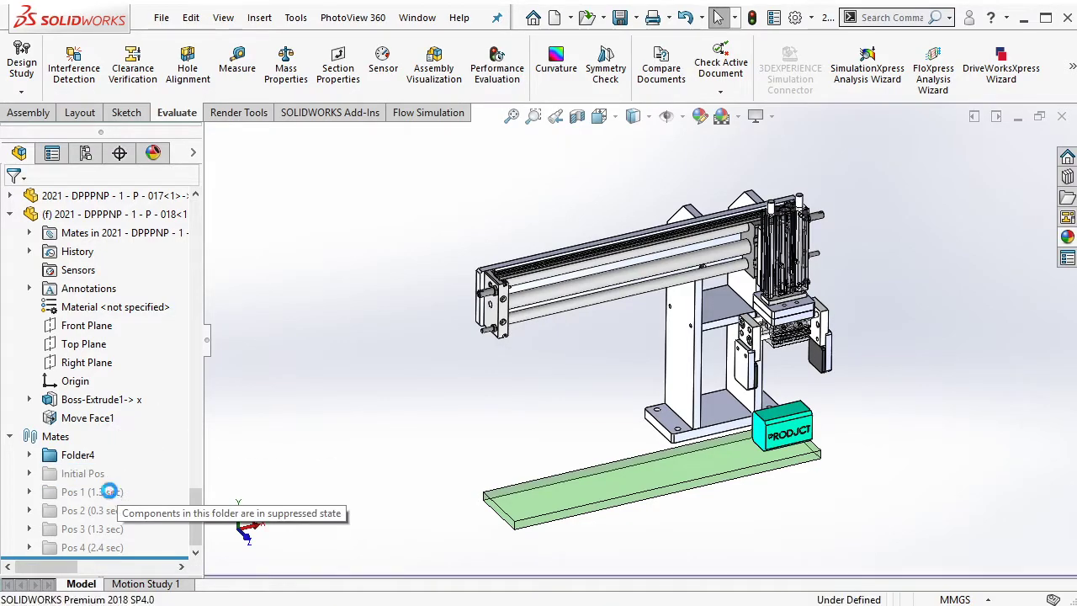
pyautogui.click(91, 492)
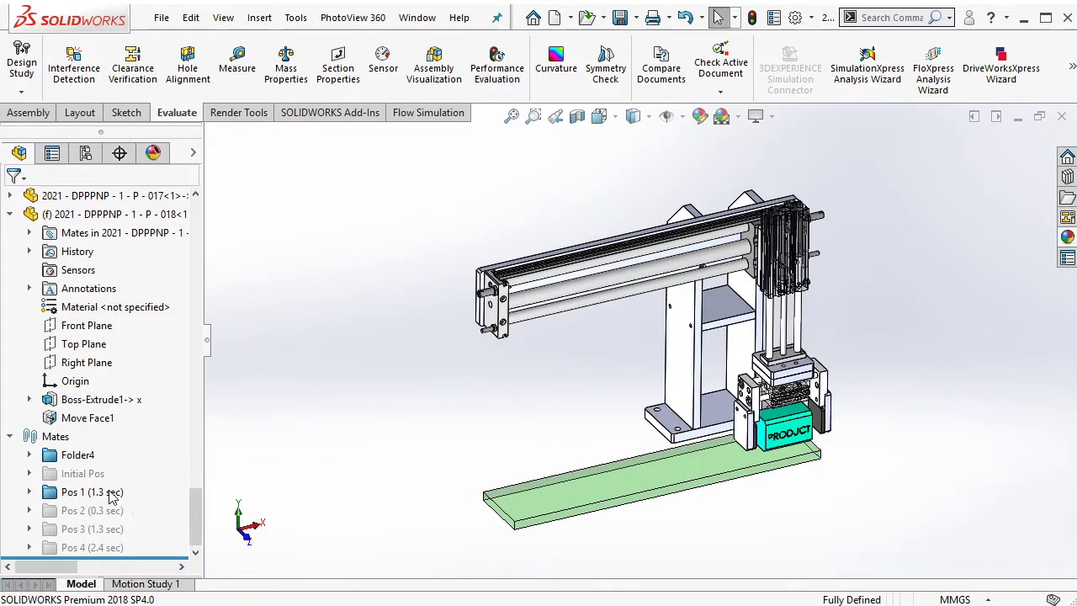
pyautogui.click(91, 492)
pyautogui.click(125, 439)
pyautogui.click(91, 511)
# Replay Pos 2 and Pos 3 by unsuppressing then re-suppressing each folder.
pyautogui.click(124, 453)
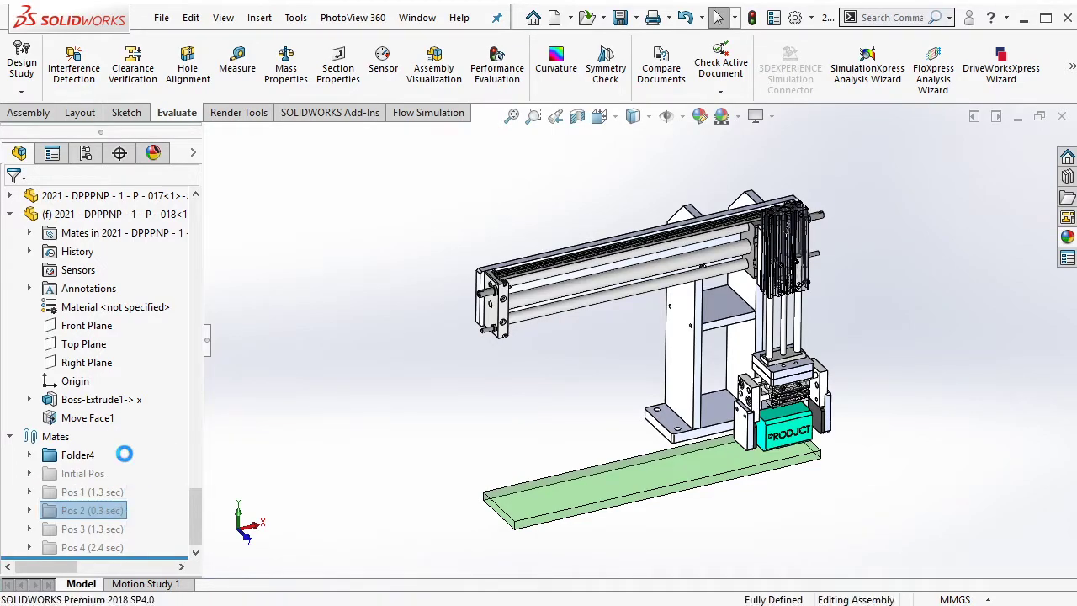
pyautogui.click(101, 511)
pyautogui.click(124, 457)
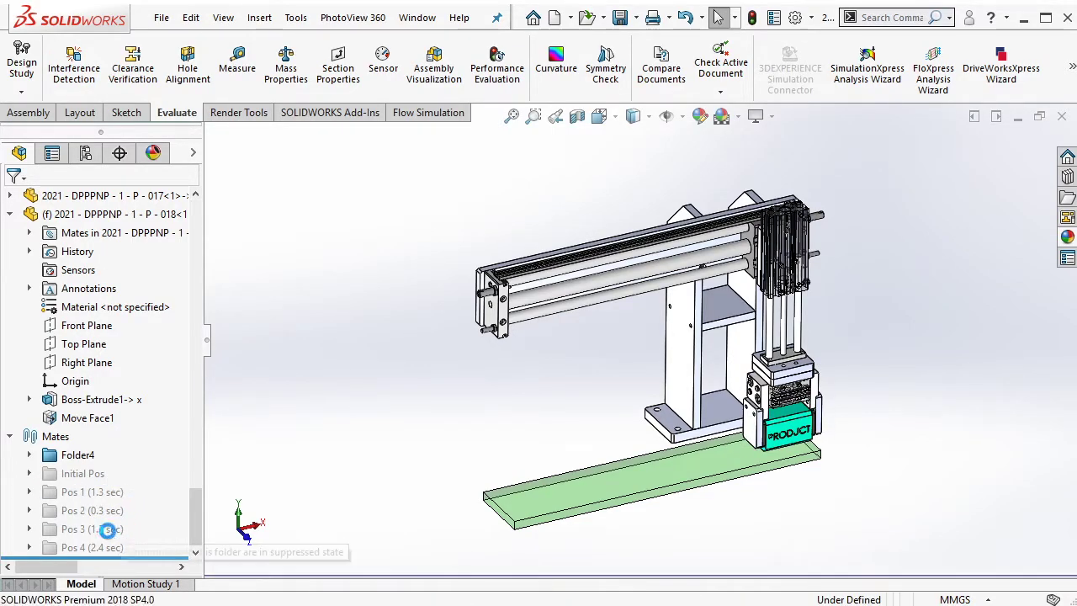
pyautogui.click(92, 529)
pyautogui.click(121, 478)
pyautogui.click(107, 532)
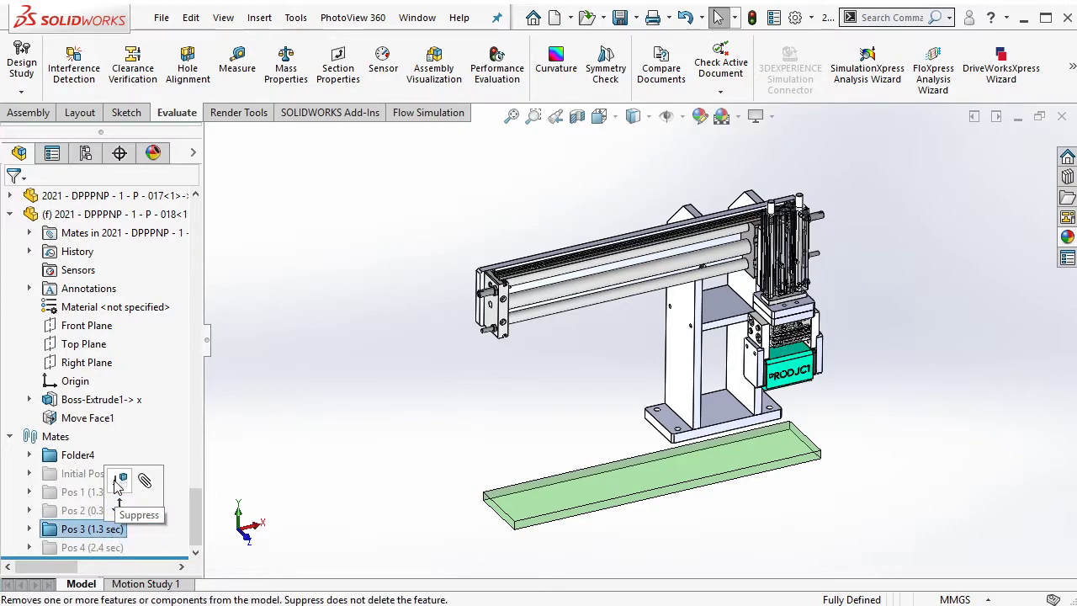
pyautogui.click(122, 478)
# Activate the Pos 4 mates to check the motion, then suppress Pos 4 again.
pyautogui.click(92, 548)
pyautogui.click(135, 496)
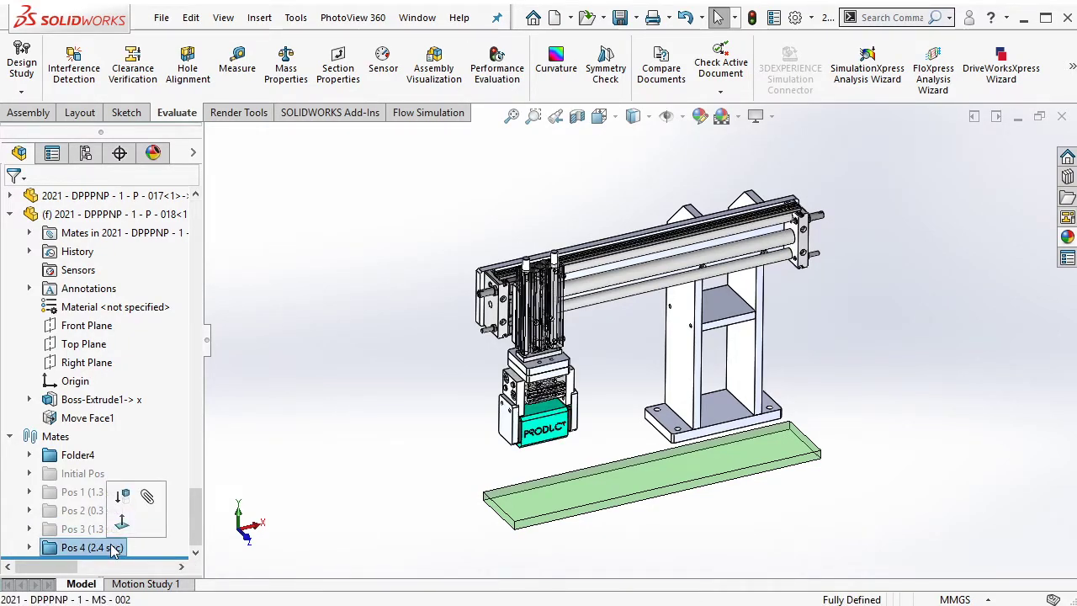
pyautogui.click(345, 459)
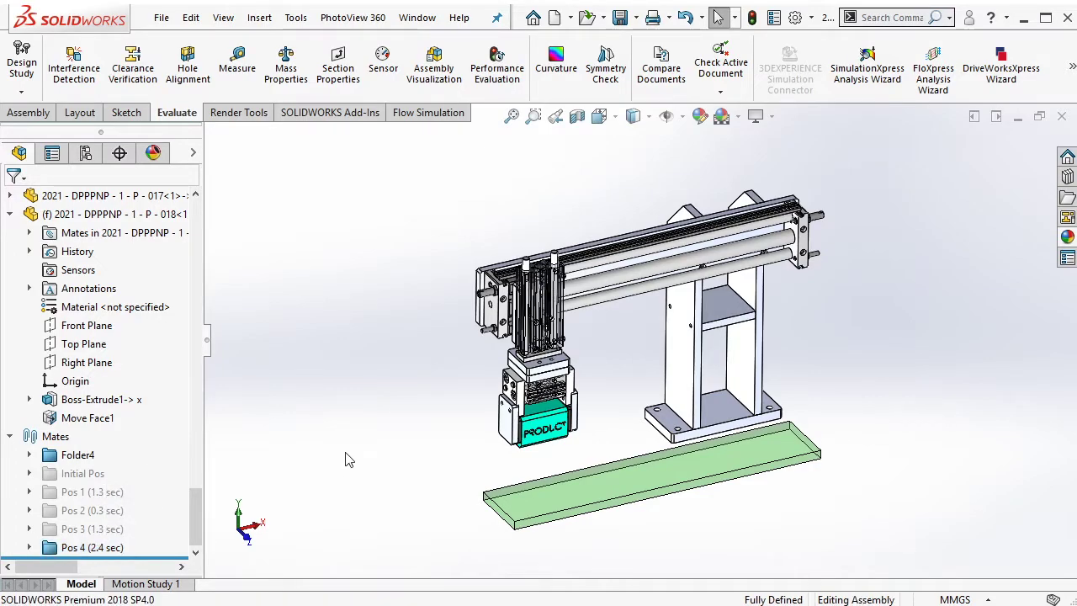
pyautogui.click(99, 547)
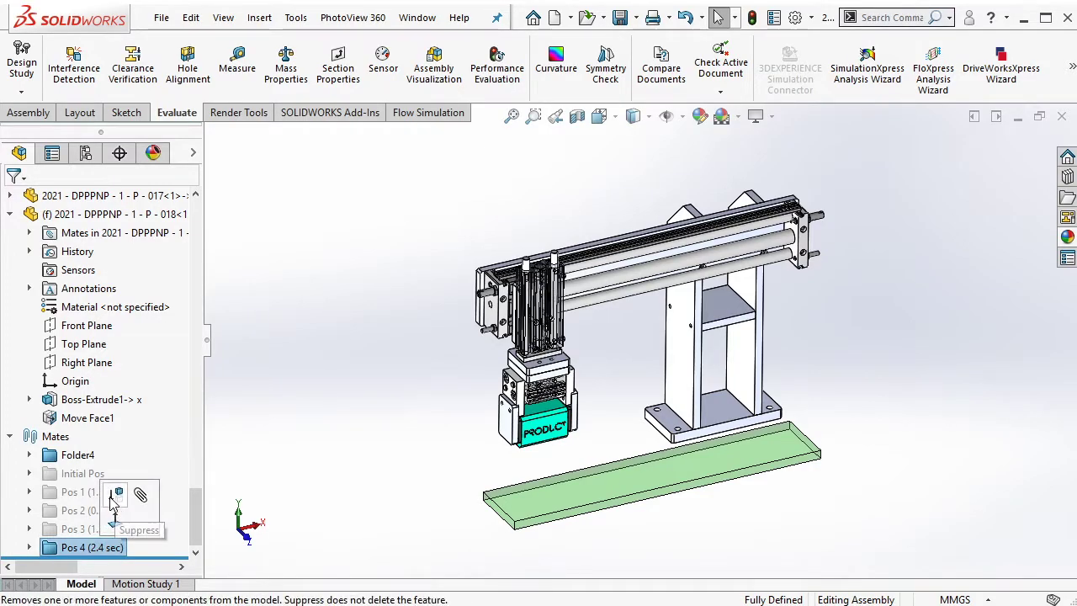
pyautogui.click(139, 496)
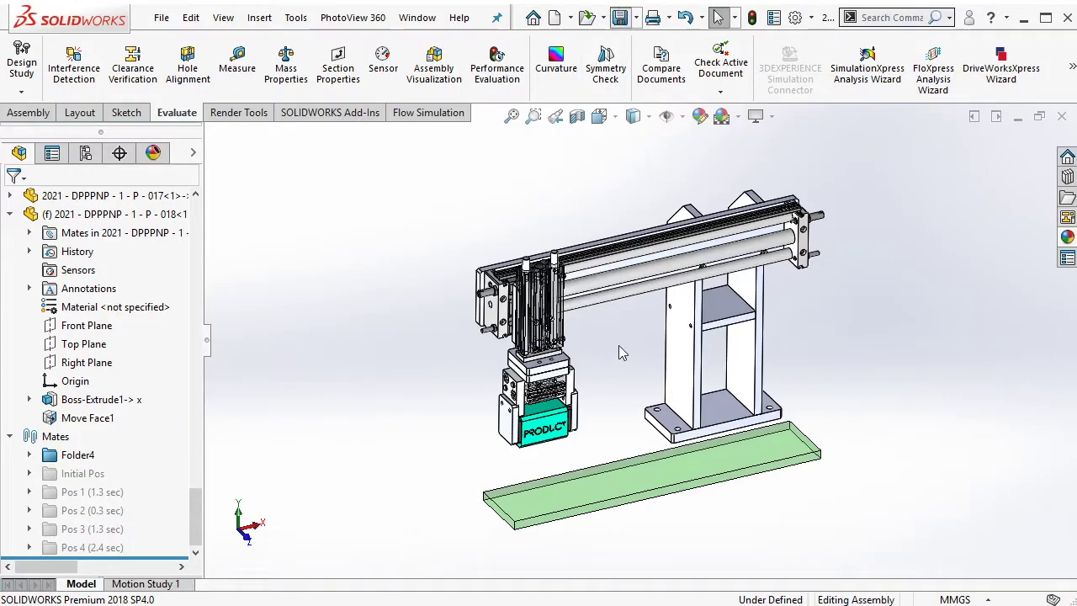
pyautogui.scroll(-3, 580, 425)
pyautogui.scroll(-3, 569, 411)
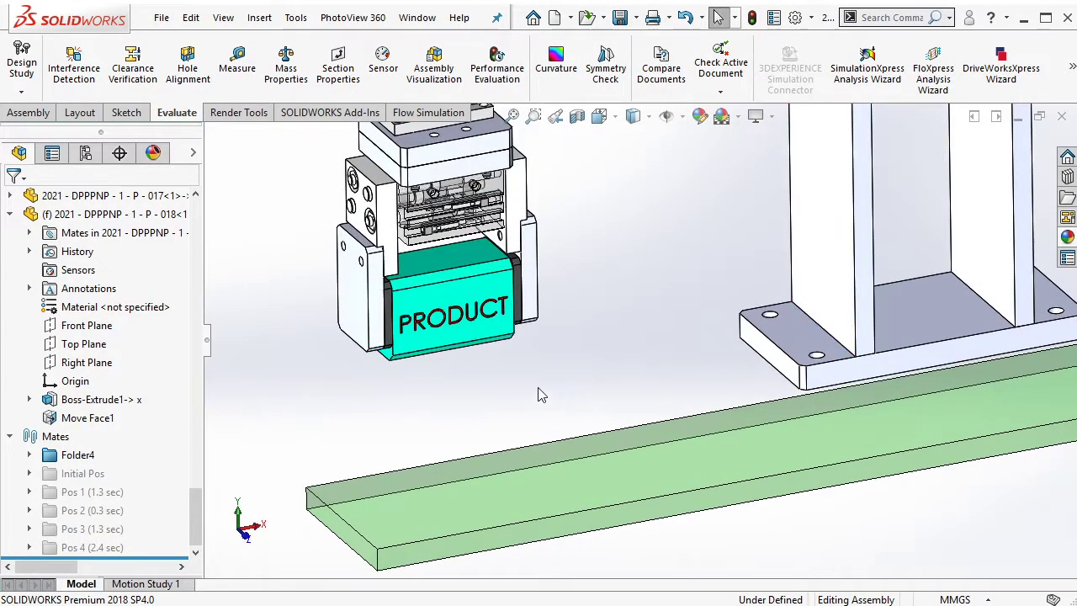
pyautogui.moveTo(541, 395)
pyautogui.mouseDown(button='middle')
pyautogui.moveTo(547, 360)
pyautogui.moveTo(479, 379)
pyautogui.mouseUp(button='middle')
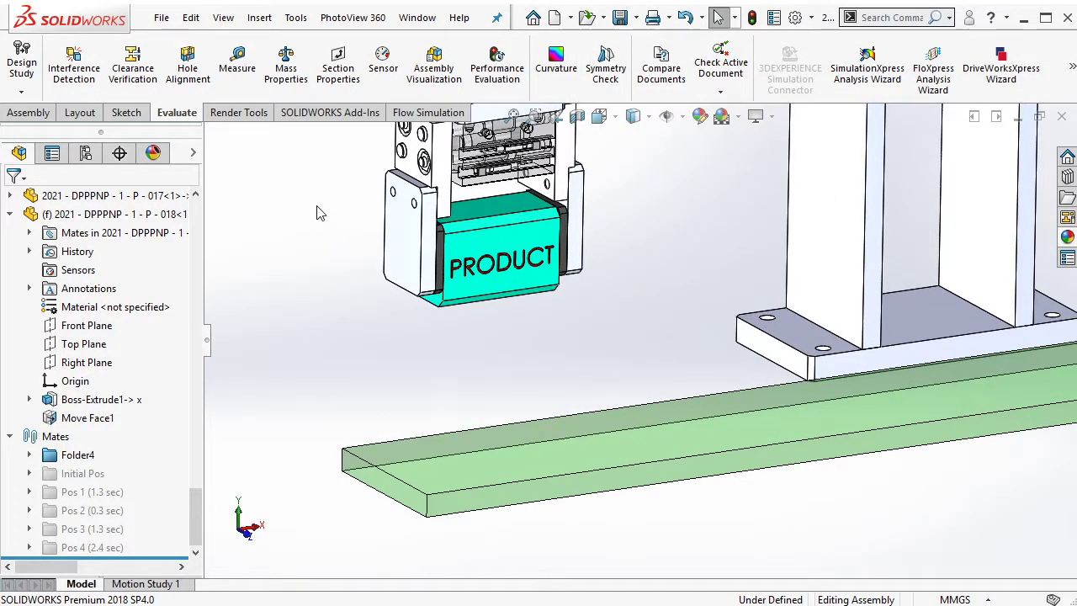
pyautogui.click(236, 77)
pyautogui.click(436, 304)
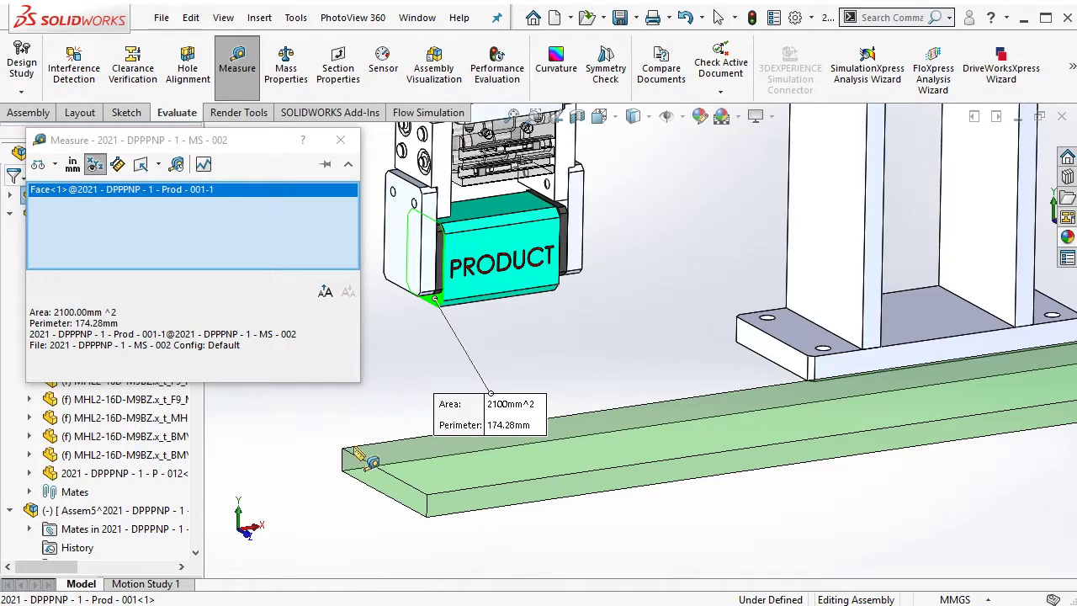
pyautogui.click(469, 409)
pyautogui.scroll(2, 503, 387)
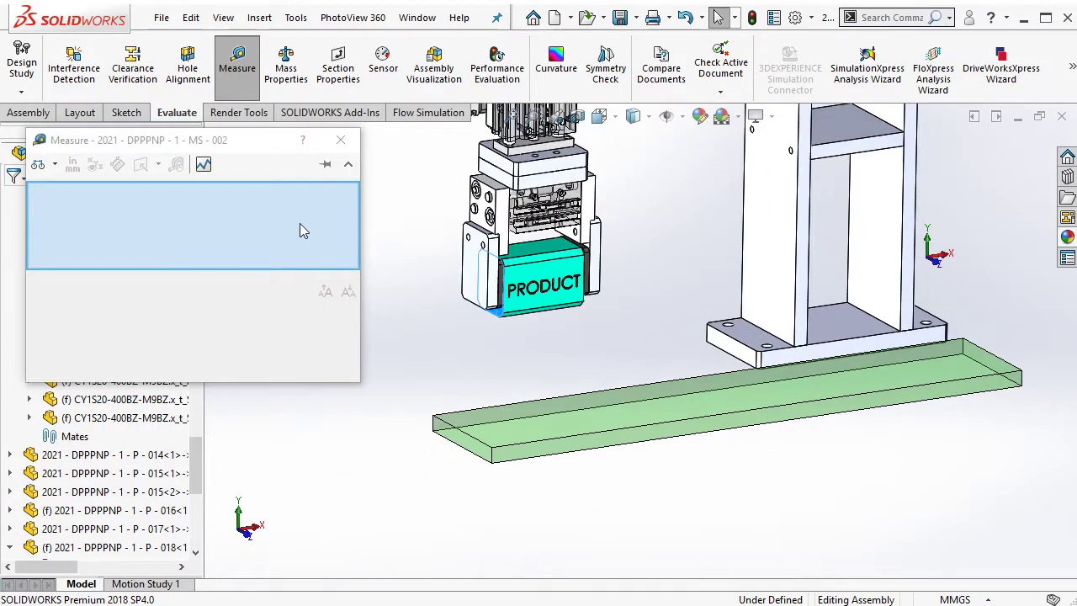
pyautogui.click(492, 310)
pyautogui.click(574, 390)
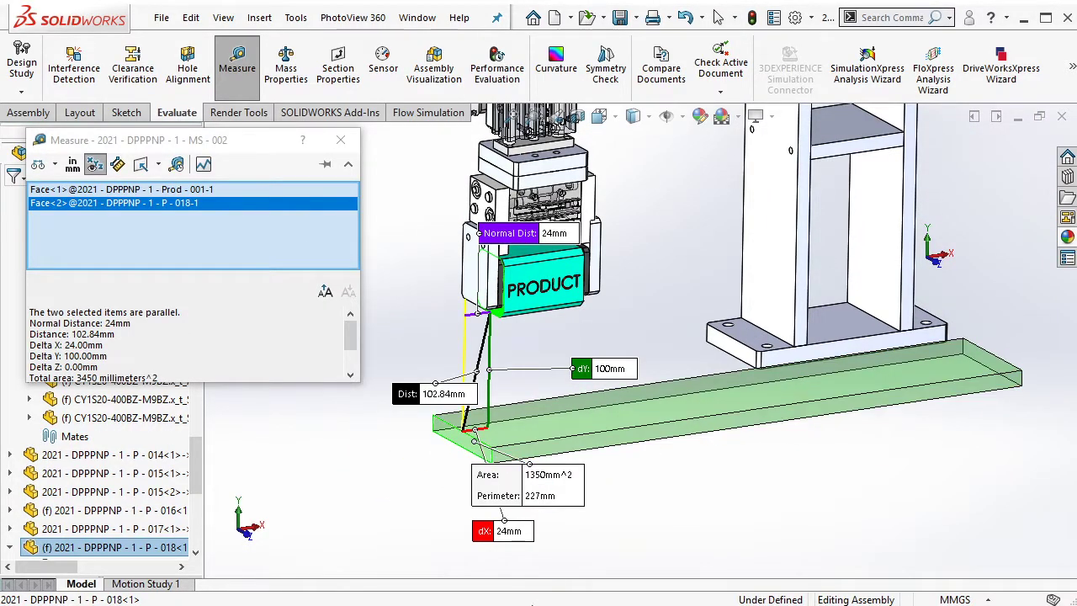
pyautogui.click(347, 152)
pyautogui.scroll(-3, 511, 346)
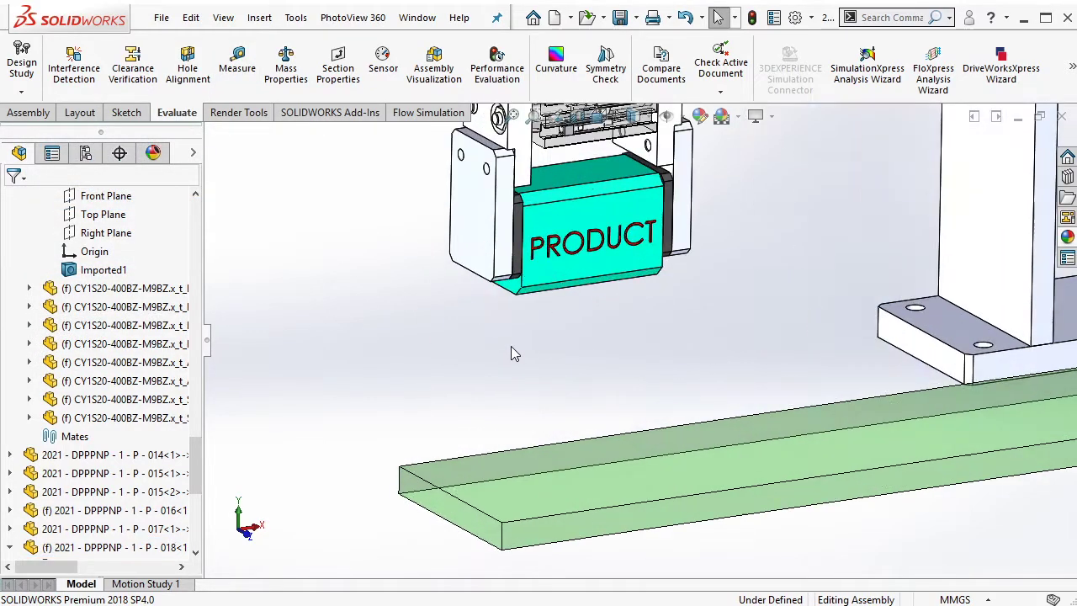
# Add a 24 mm distance mate between the PRODUCT side face and the plate's end face.
pyautogui.click(511, 293)
pyautogui.click(735, 188)
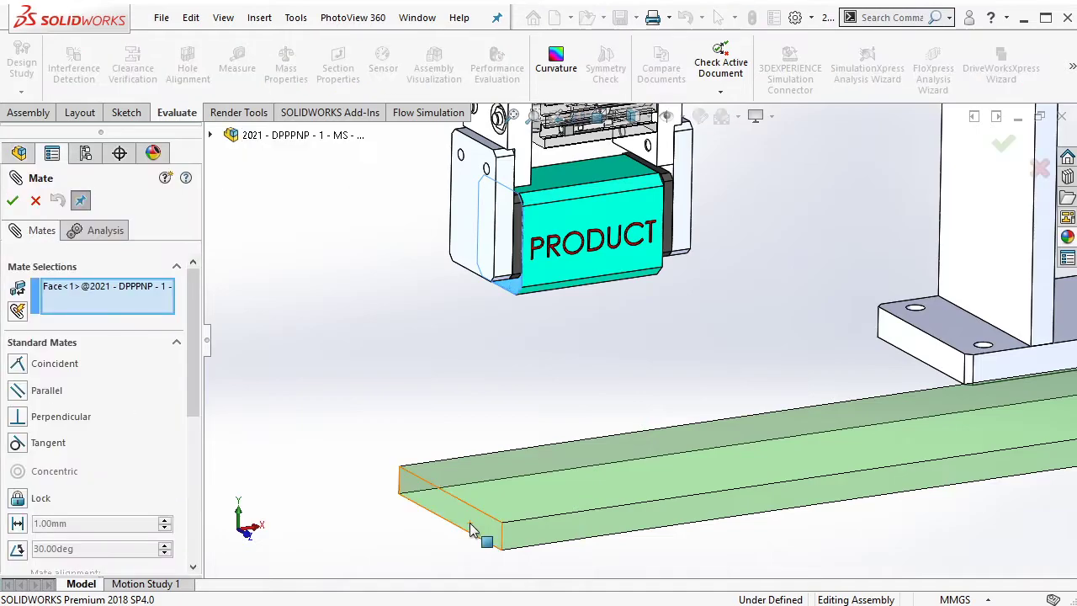
pyautogui.click(473, 531)
pyautogui.click(363, 550)
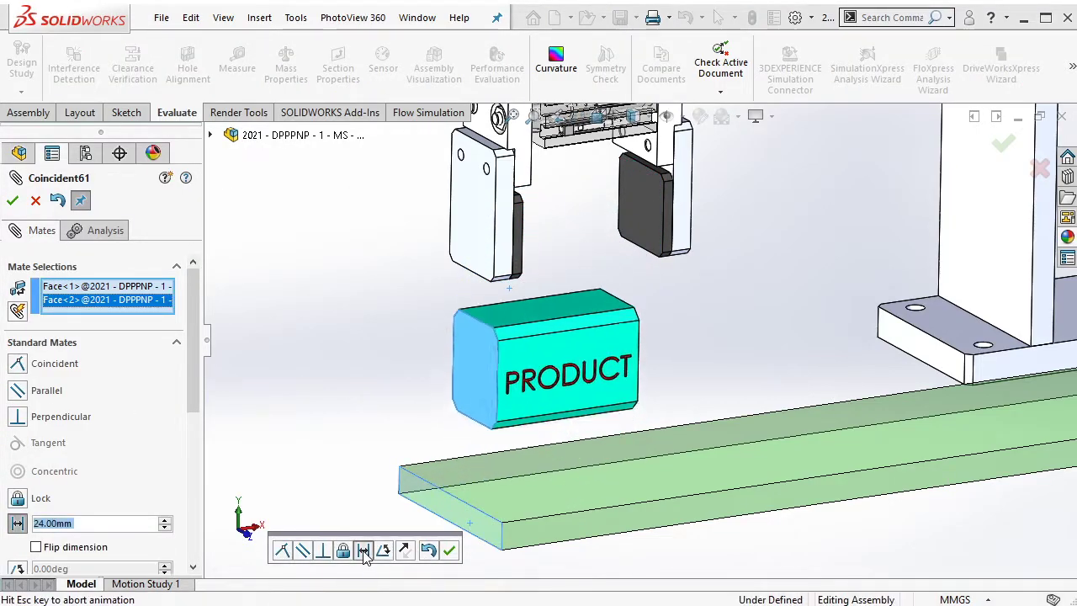
pyautogui.click(448, 536)
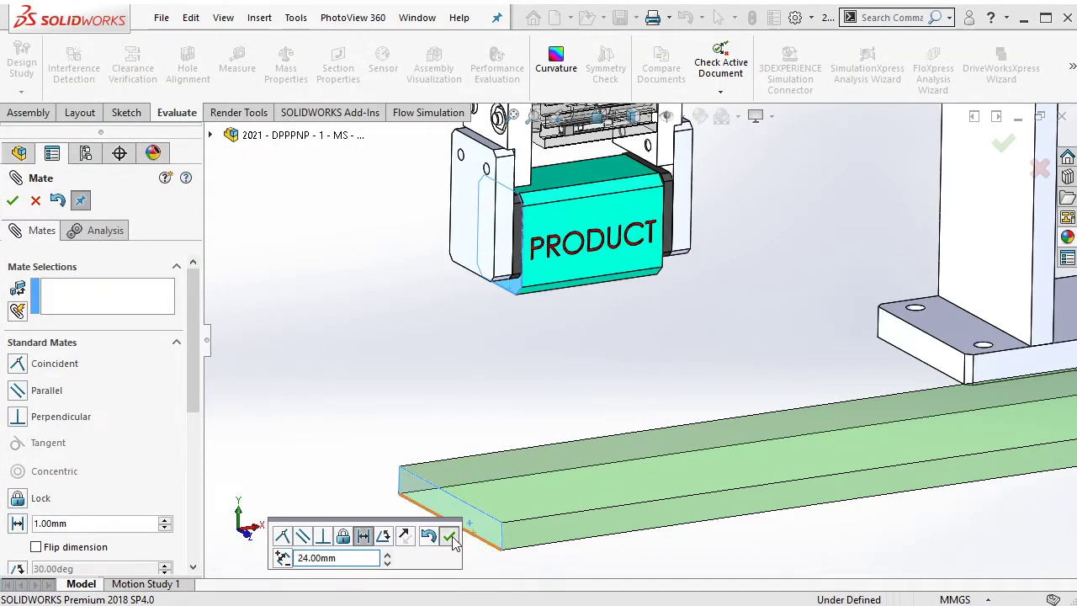
# Mate the PRODUCT bottom face coincident with the plate's top face.
pyautogui.click(577, 494)
pyautogui.press('z')
pyautogui.press('z')
pyautogui.moveTo(707, 459); pyautogui.dragTo(648, 353, button='middle')
pyautogui.scroll(-3, 623, 320)
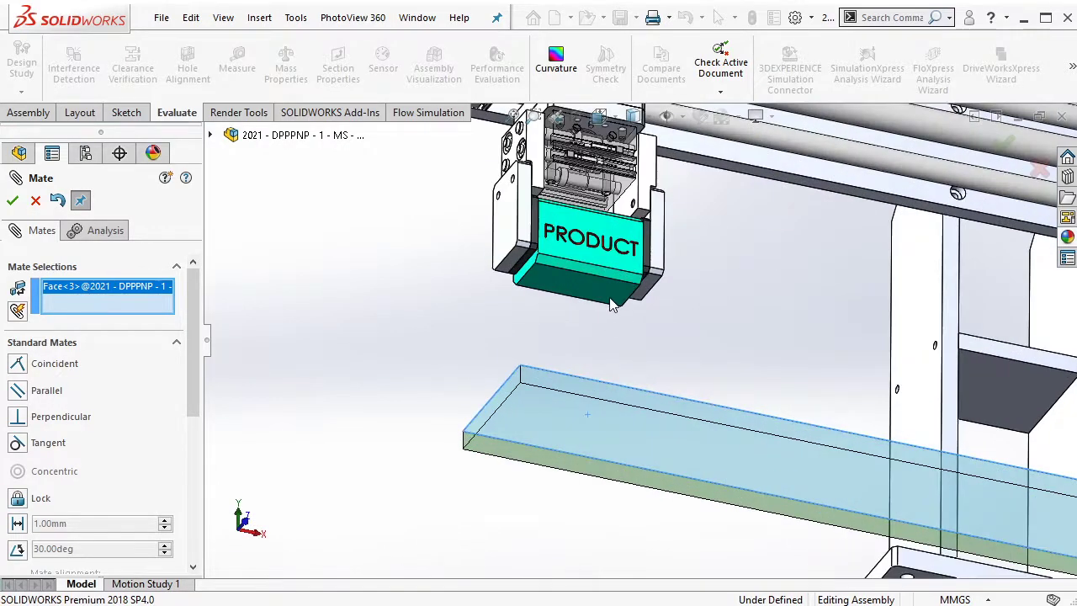
pyautogui.click(623, 311)
pyautogui.click(848, 472)
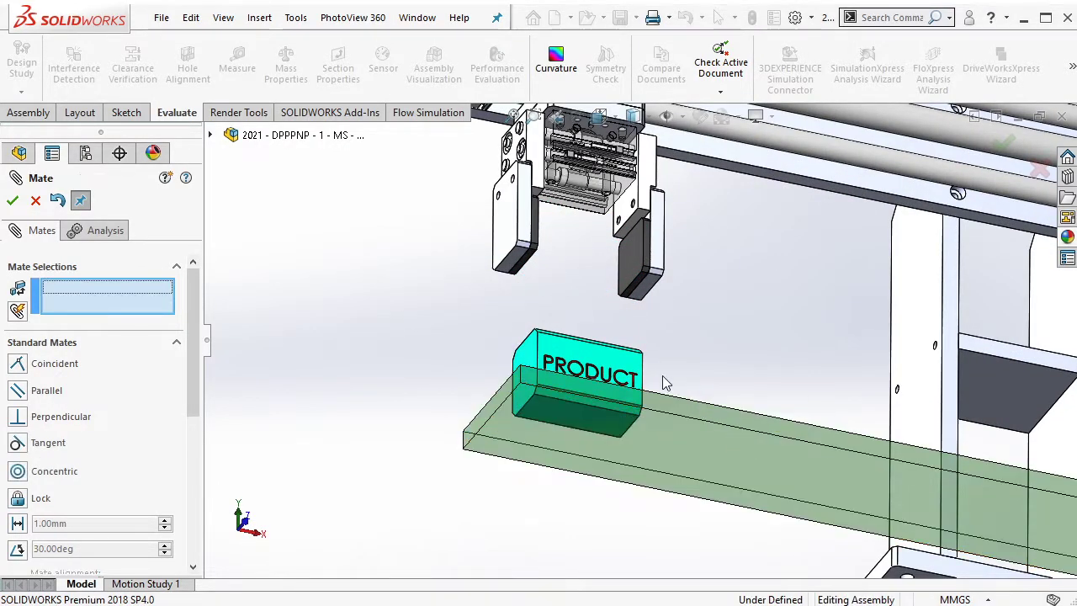
# Add a 28.50 mm distance mate between the PRODUCT side and the plate side.
pyautogui.click(637, 370)
pyautogui.click(684, 418)
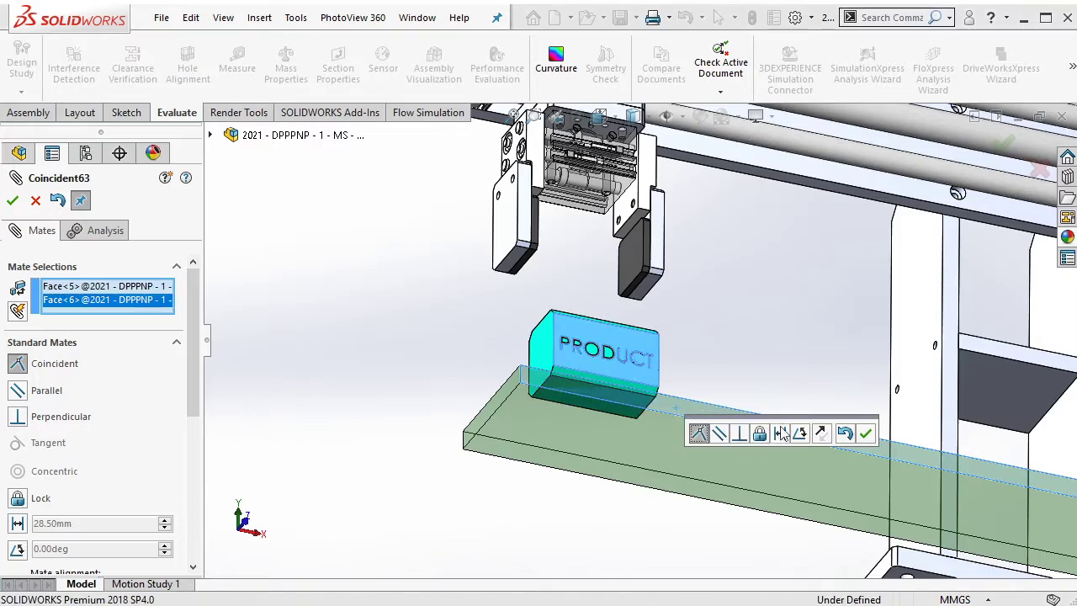
pyautogui.click(781, 434)
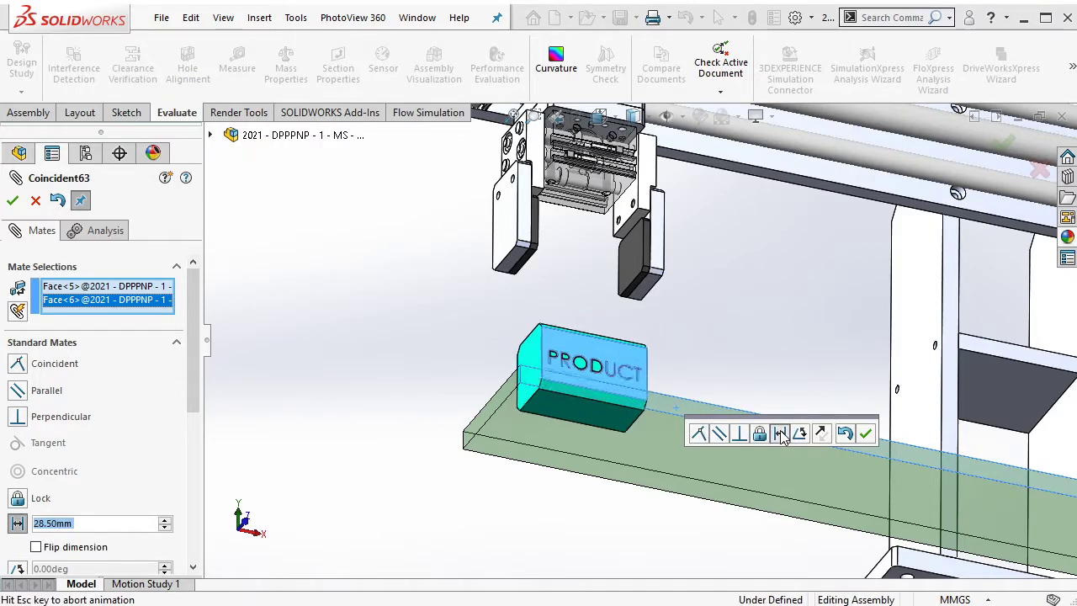
pyautogui.click(865, 434)
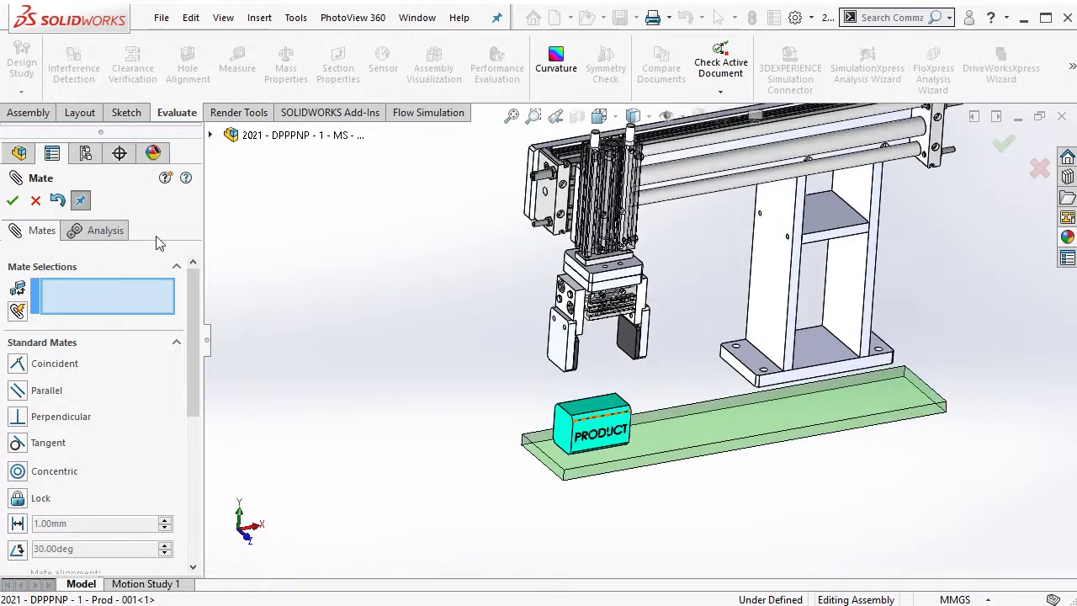
pyautogui.click(13, 200)
pyautogui.scroll(-5, 614, 278)
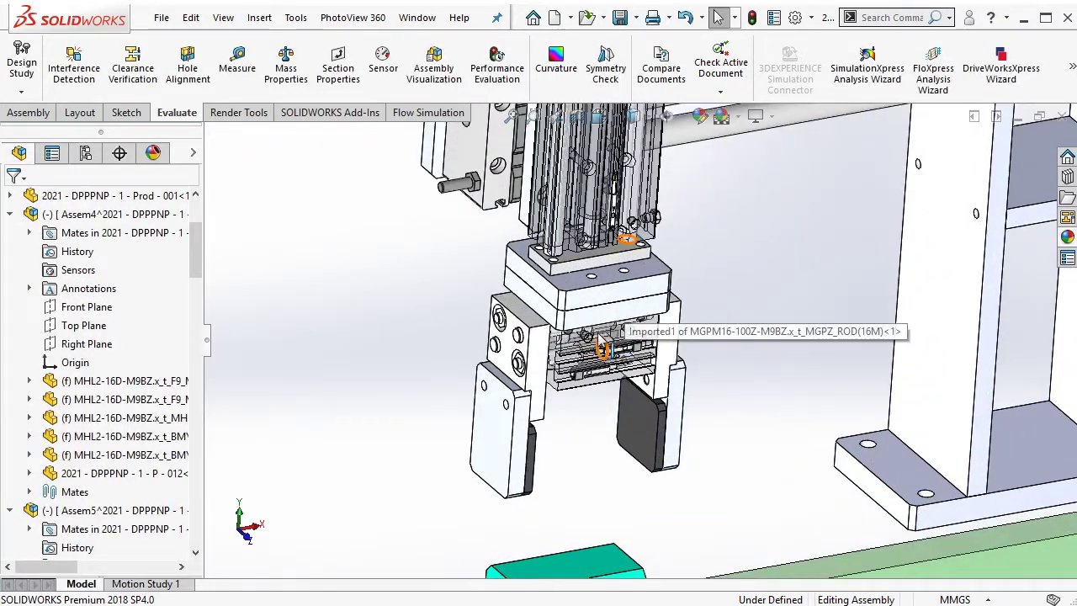
# Select the ring face on the MGPM16 cylinder head and start a mate.
pyautogui.click(612, 305)
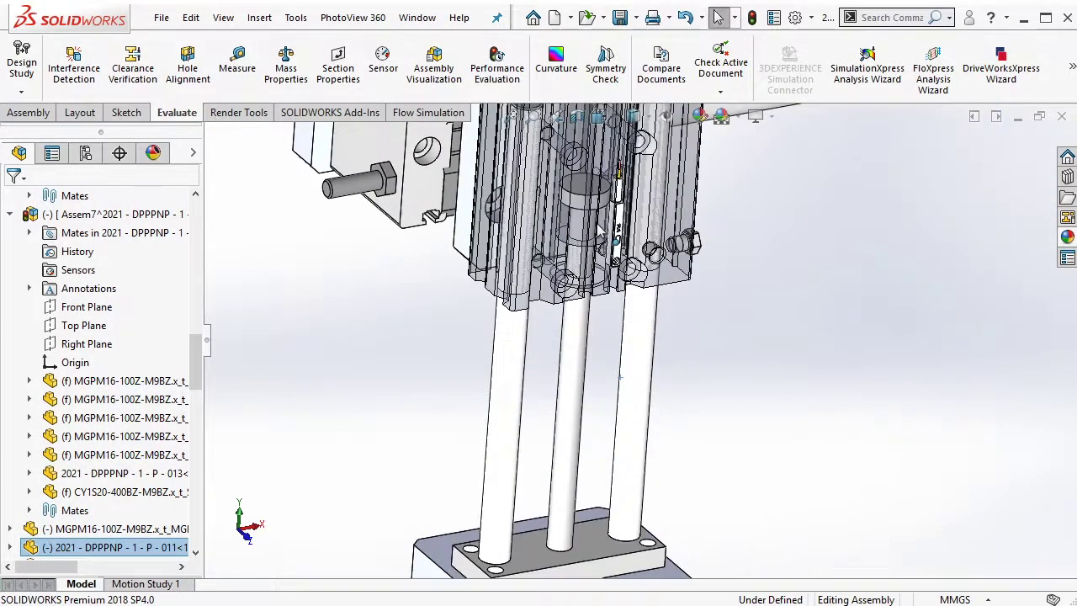
pyautogui.moveTo(612, 305); pyautogui.dragTo(635, 120, button='middle')
pyautogui.scroll(-3, 635, 121)
pyautogui.click(604, 158)
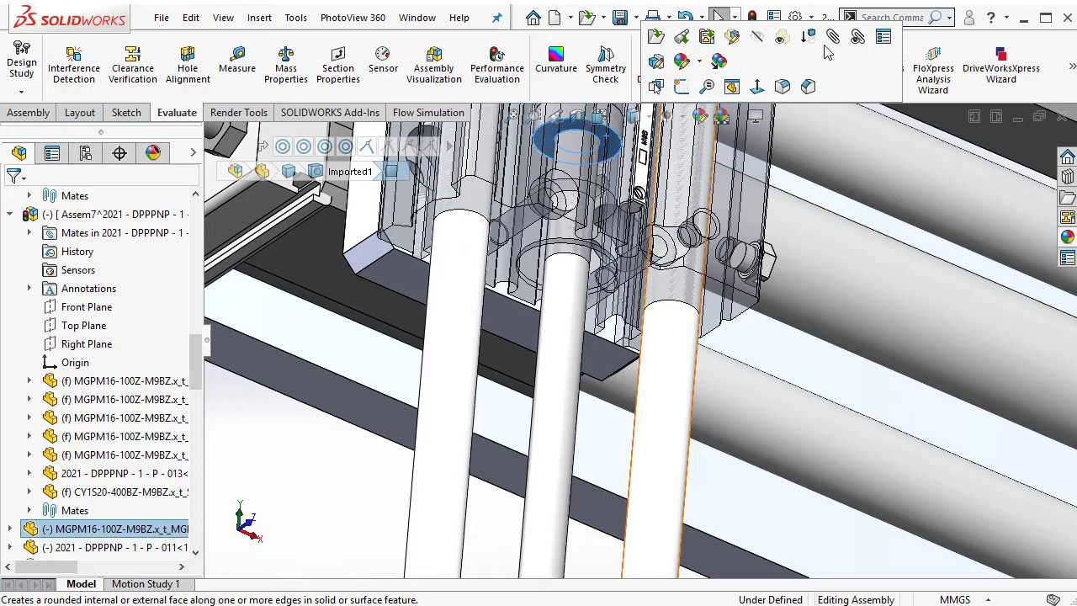
pyautogui.click(283, 146)
# Mate it coincident with the hidden ring face, lowering the gripper over the PRODUCT.
pyautogui.scroll(-3, 602, 242)
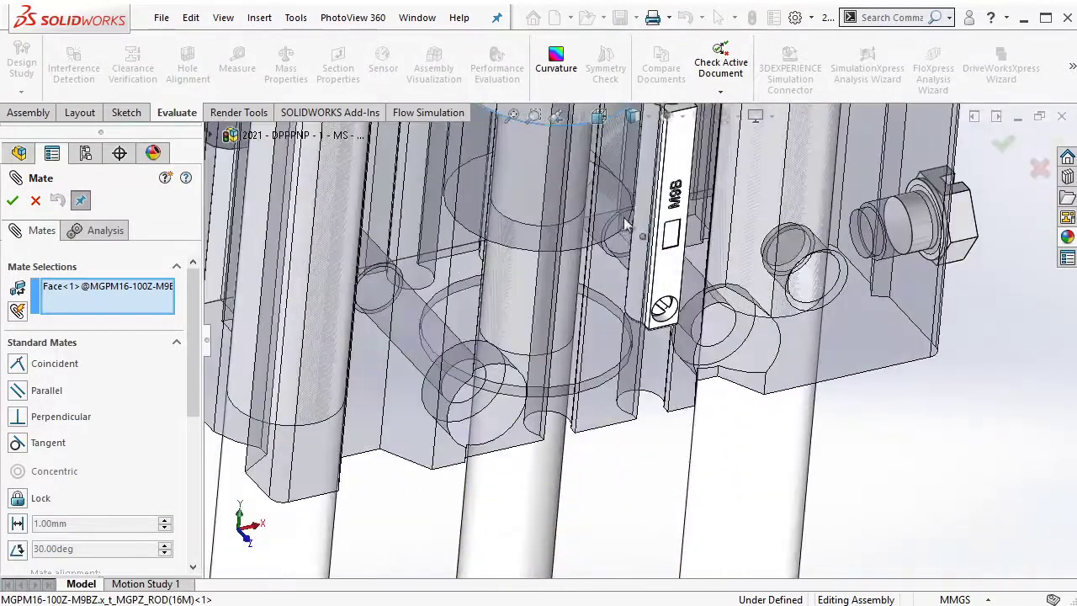
pyautogui.moveTo(602, 243); pyautogui.dragTo(610, 220, button='middle')
pyautogui.rightClick(609, 220)
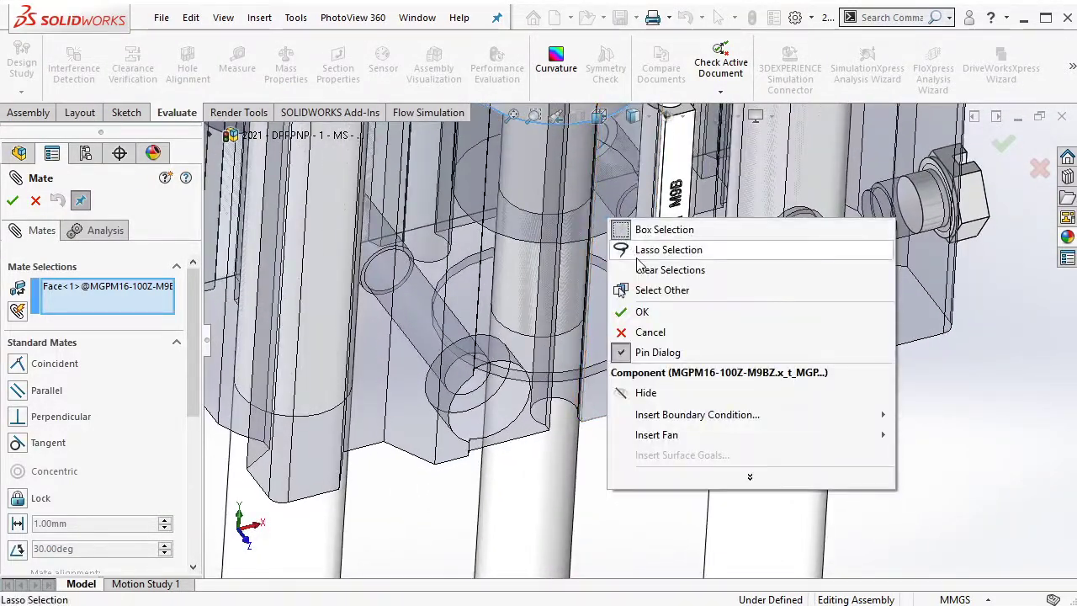
pyautogui.click(651, 290)
pyautogui.click(698, 298)
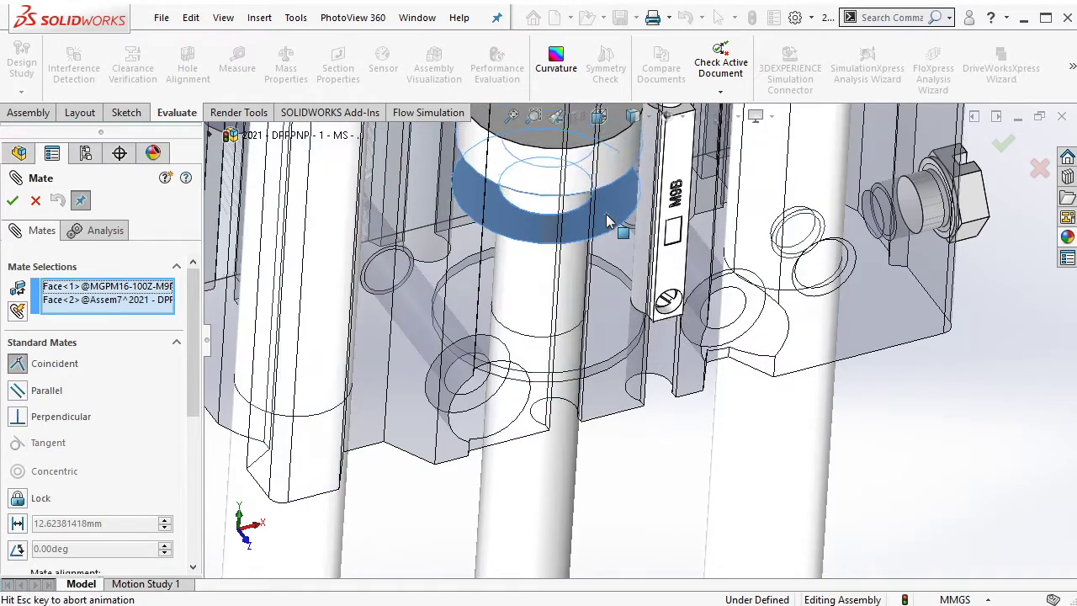
pyautogui.click(795, 195)
pyautogui.scroll(5, 752, 356)
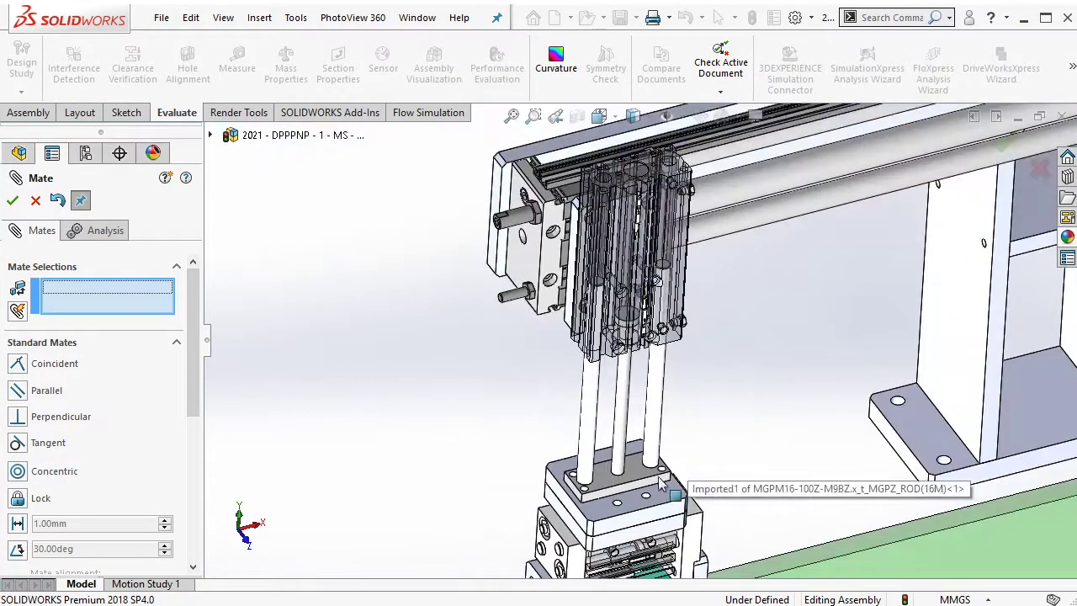
pyautogui.click(14, 207)
pyautogui.scroll(-3, 567, 444)
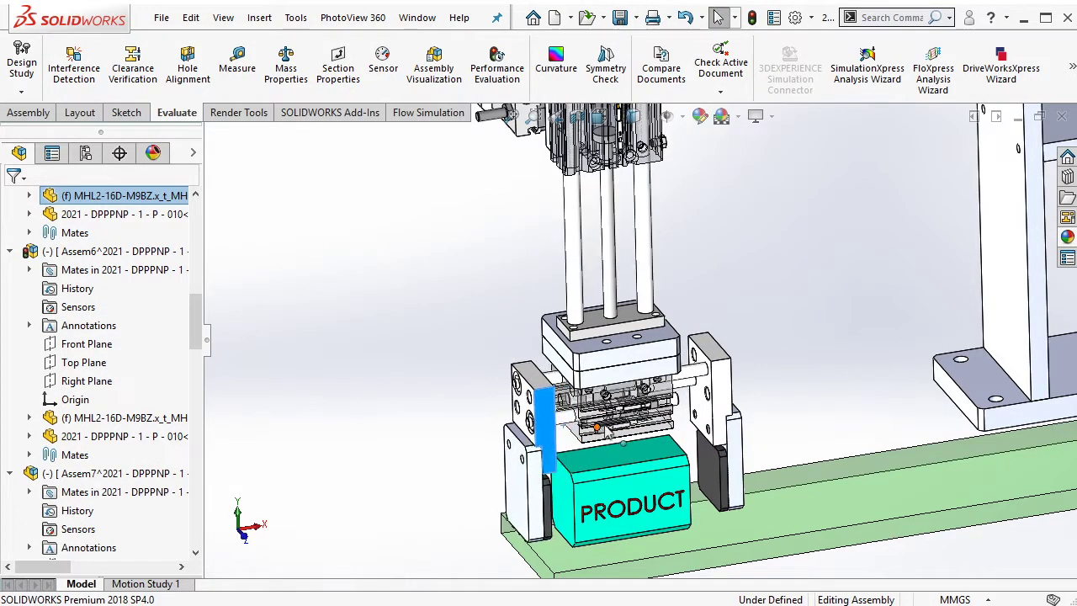
# Add a 1.5 mm distance mate between a cylinder face and its mating face.
pyautogui.scroll(-5, 639, 370)
pyautogui.moveTo(752, 280); pyautogui.dragTo(571, 390)
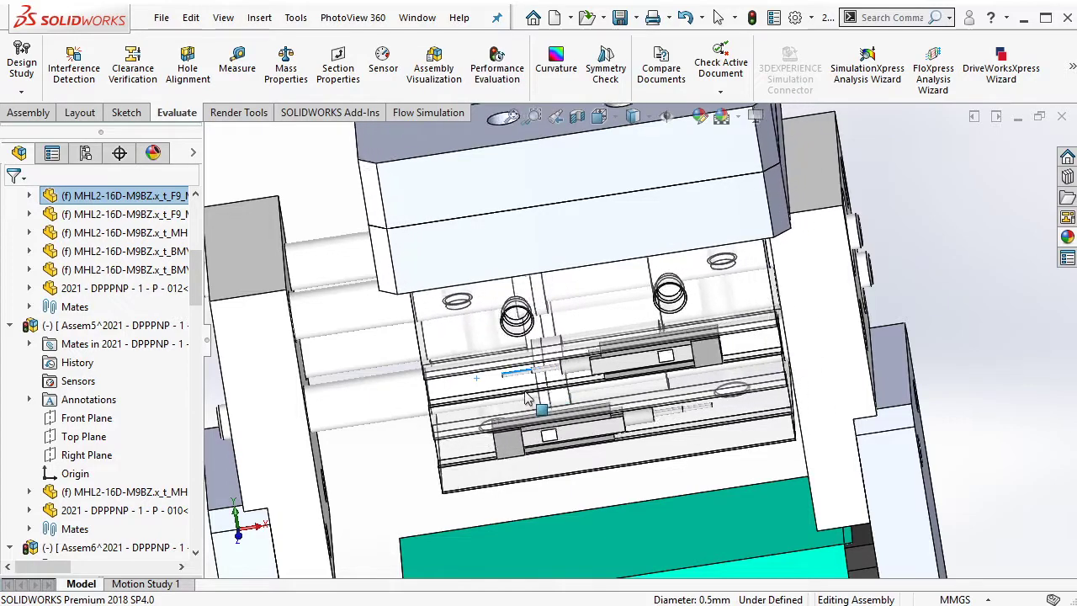
pyautogui.scroll(6, 765, 240)
pyautogui.scroll(-5, 648, 205)
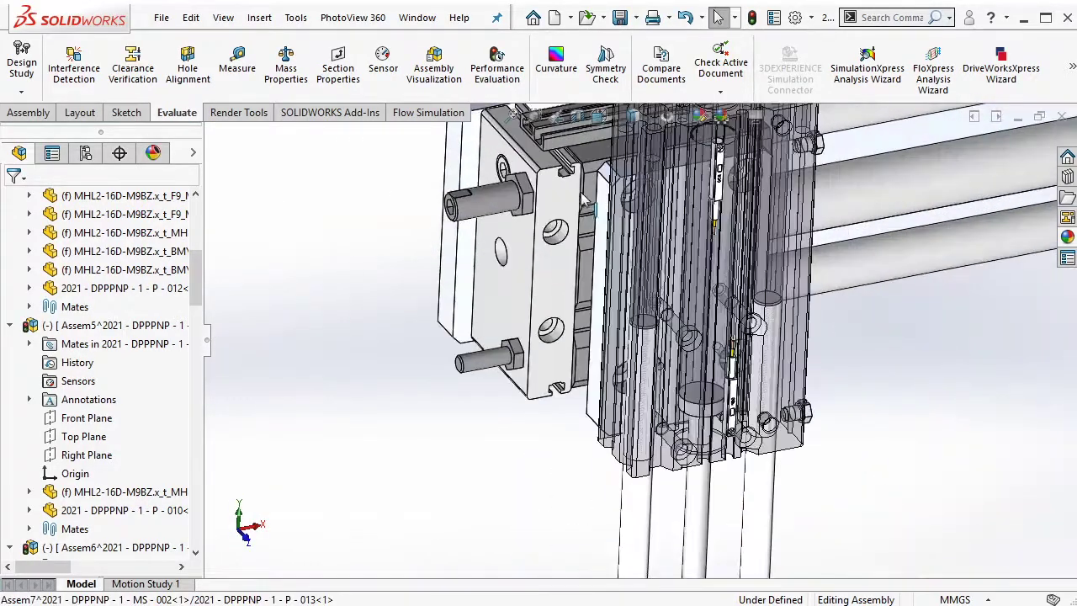
pyautogui.click(633, 211)
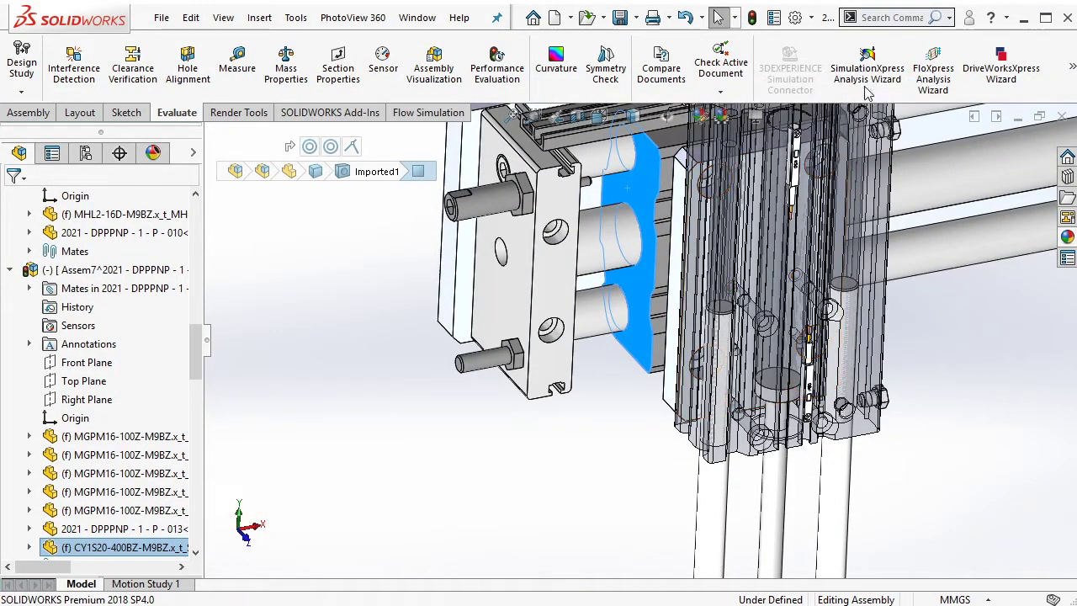
pyautogui.write('mm')
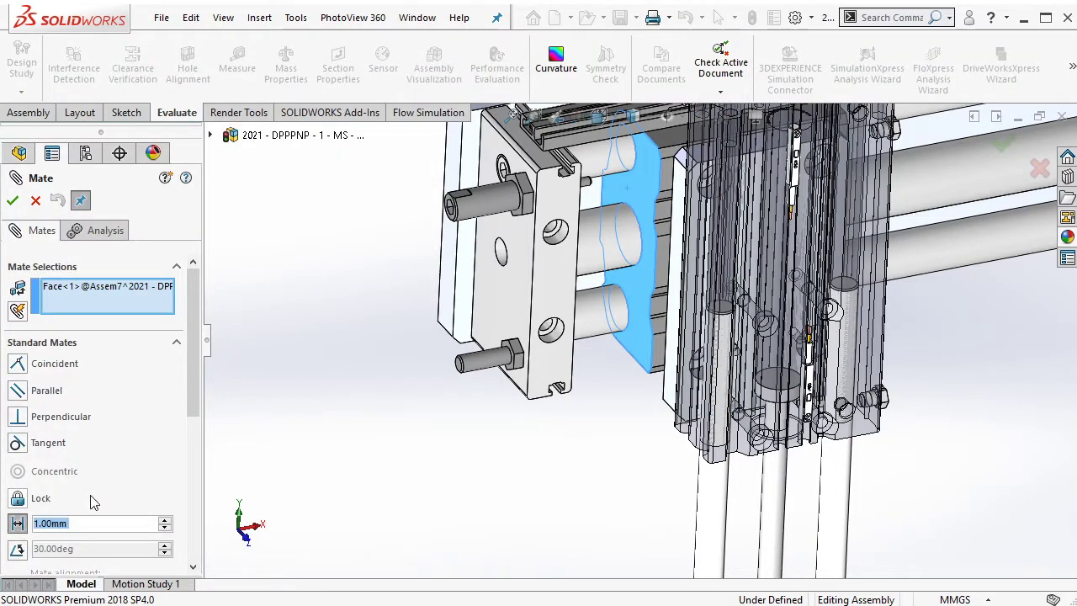
pyautogui.write('1.5')
pyautogui.moveTo(471, 353); pyautogui.dragTo(570, 296, button='middle')
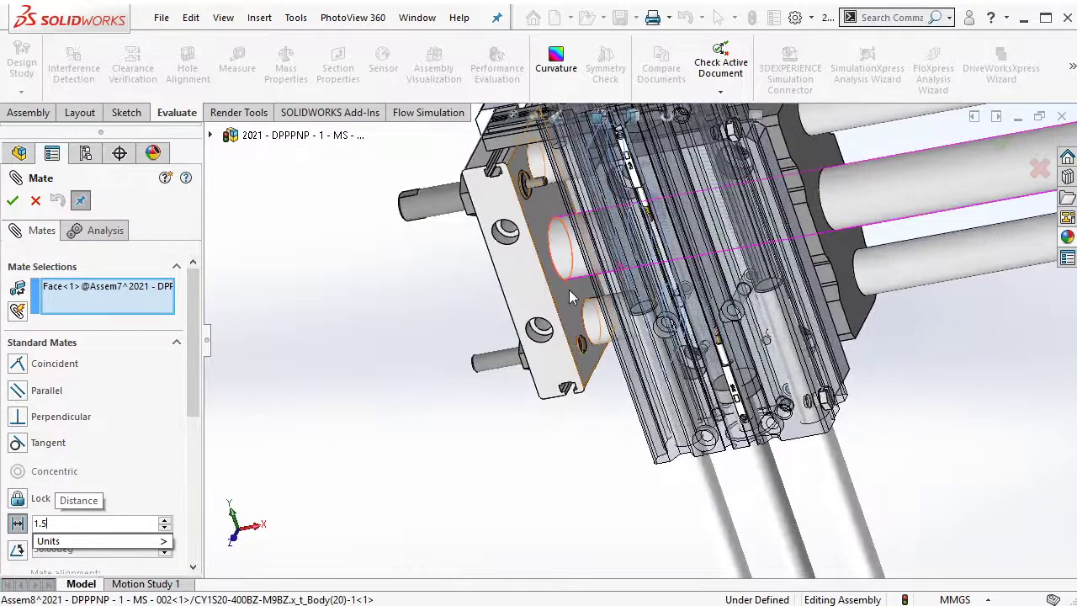
pyautogui.click(579, 282)
pyautogui.click(760, 249)
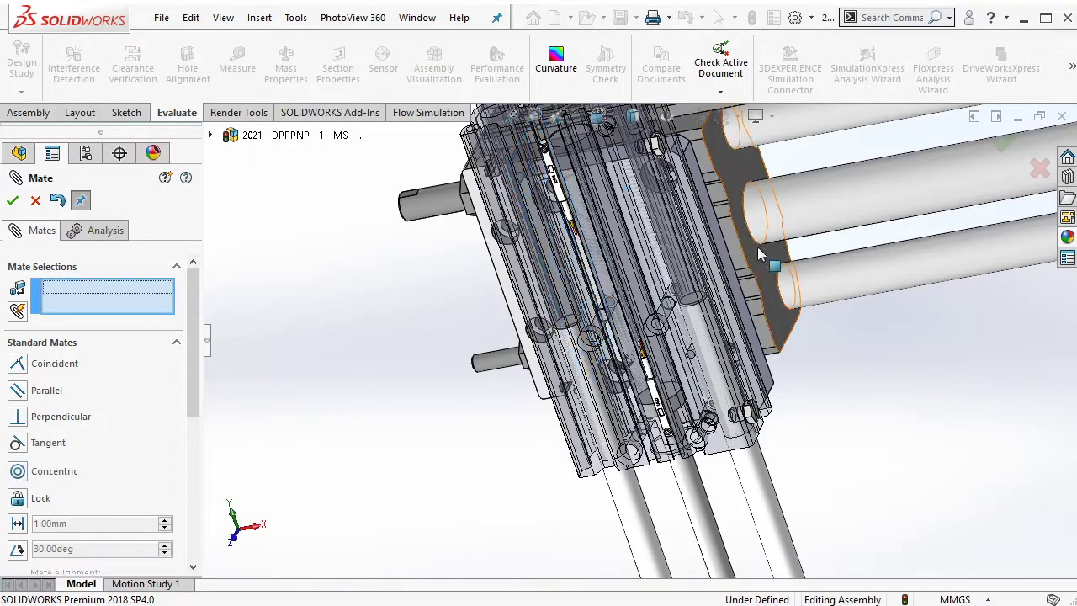
pyautogui.press('Escape')
# Mate the first jaw's cylinder face coincident to a hidden face reached through Select Other.
pyautogui.scroll(5, 386, 320)
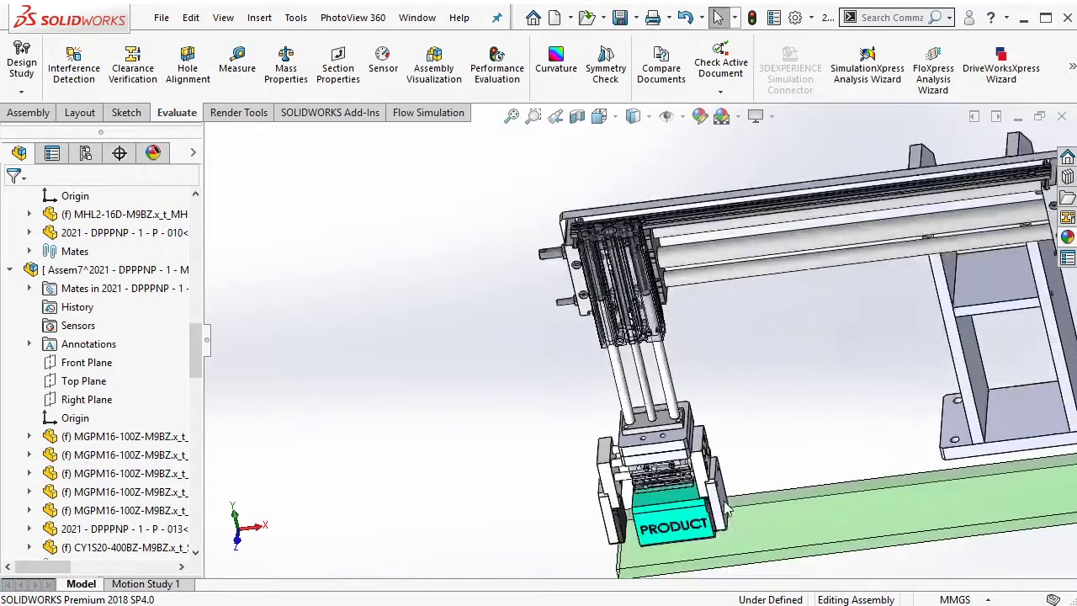
pyautogui.scroll(-10, 640, 378)
pyautogui.click(662, 378)
pyautogui.scroll(-3, 455, 345)
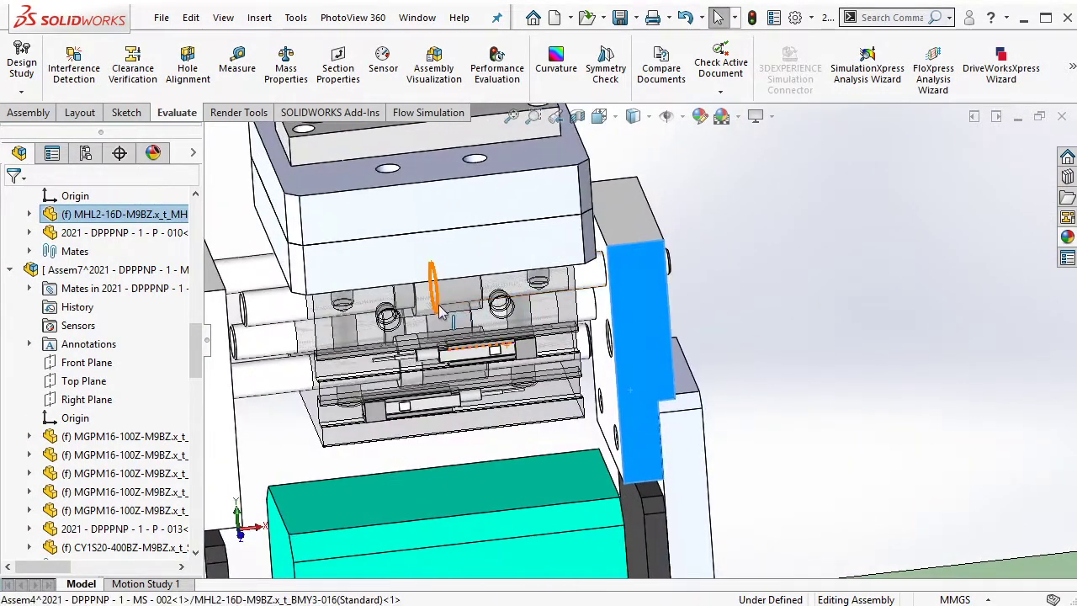
pyautogui.scroll(-3, 452, 341)
pyautogui.click(441, 327)
pyautogui.scroll(-3, 252, 328)
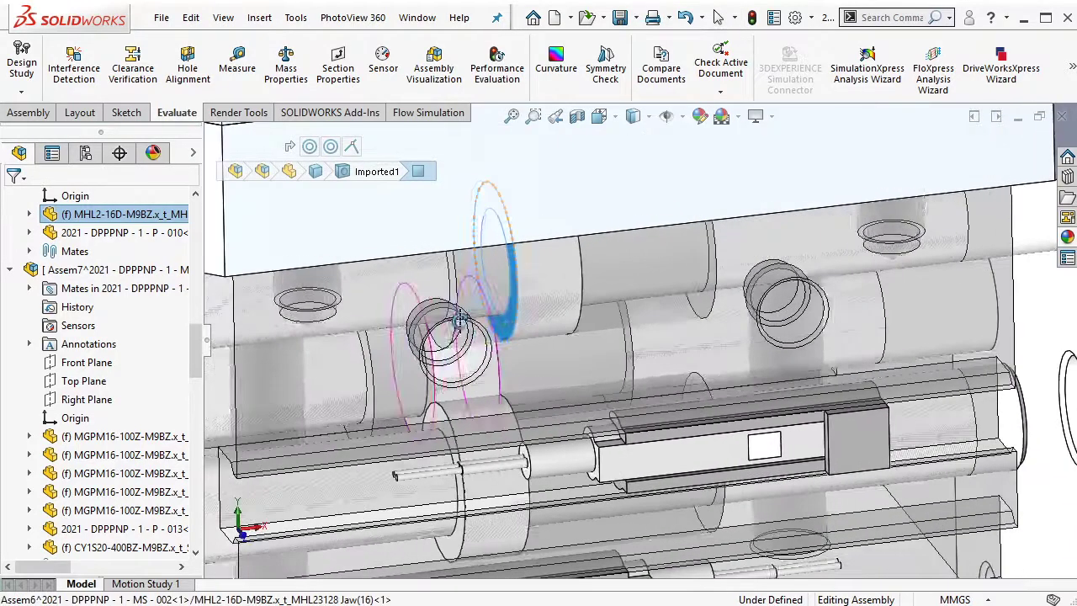
pyautogui.scroll(-3, 543, 247)
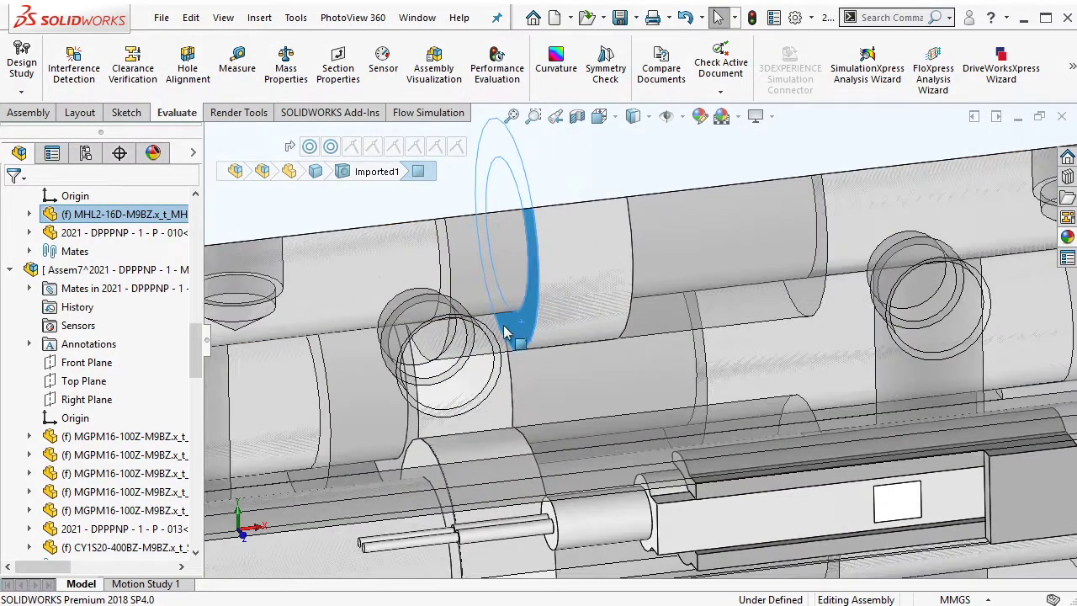
pyautogui.keyDown('ctrl'); pyautogui.click(573, 308); pyautogui.keyUp('ctrl')
pyautogui.click(748, 233)
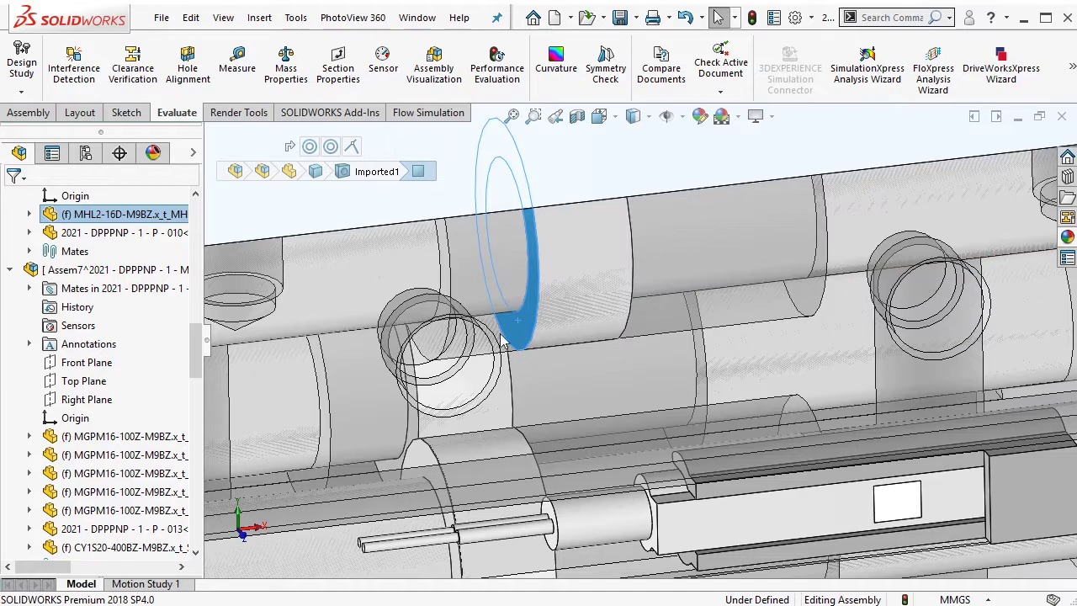
pyautogui.rightClick(429, 345)
pyautogui.click(450, 135)
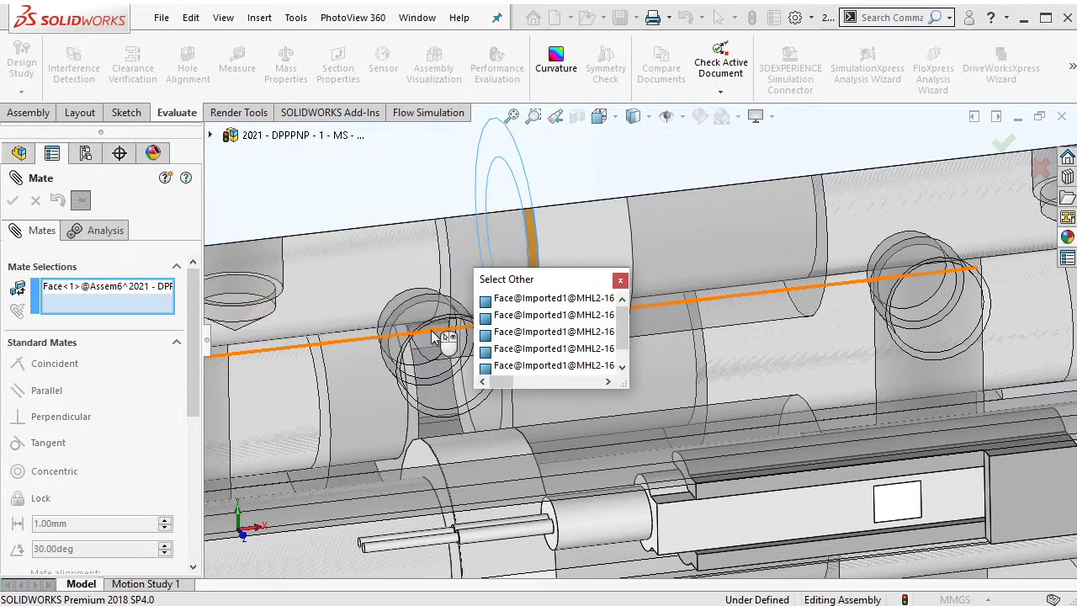
pyautogui.click(441, 349)
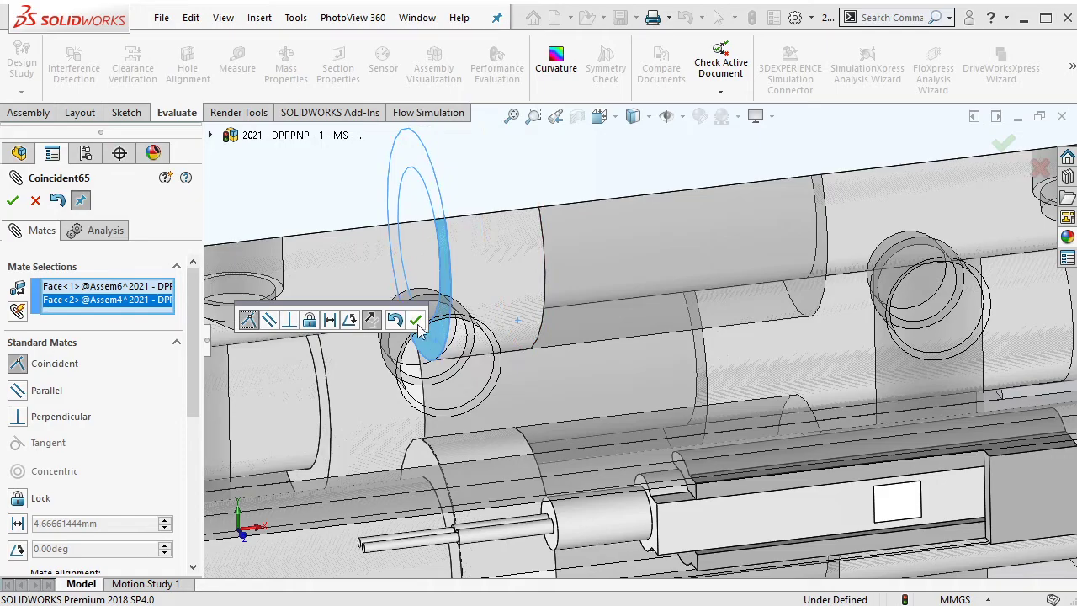
pyautogui.click(416, 320)
# Mate the second jaw's cylinder face coincident to a hidden face, then close the Mate PropertyManager.
pyautogui.moveTo(717, 413); pyautogui.dragTo(698, 441, button='middle')
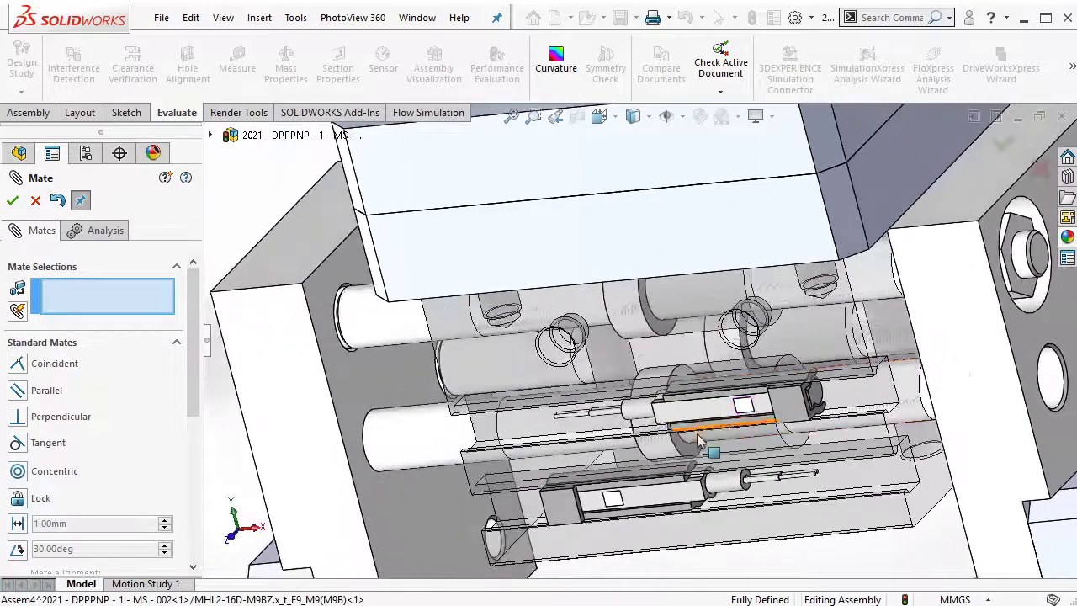
pyautogui.click(689, 452)
pyautogui.click(690, 454)
pyautogui.click(681, 437)
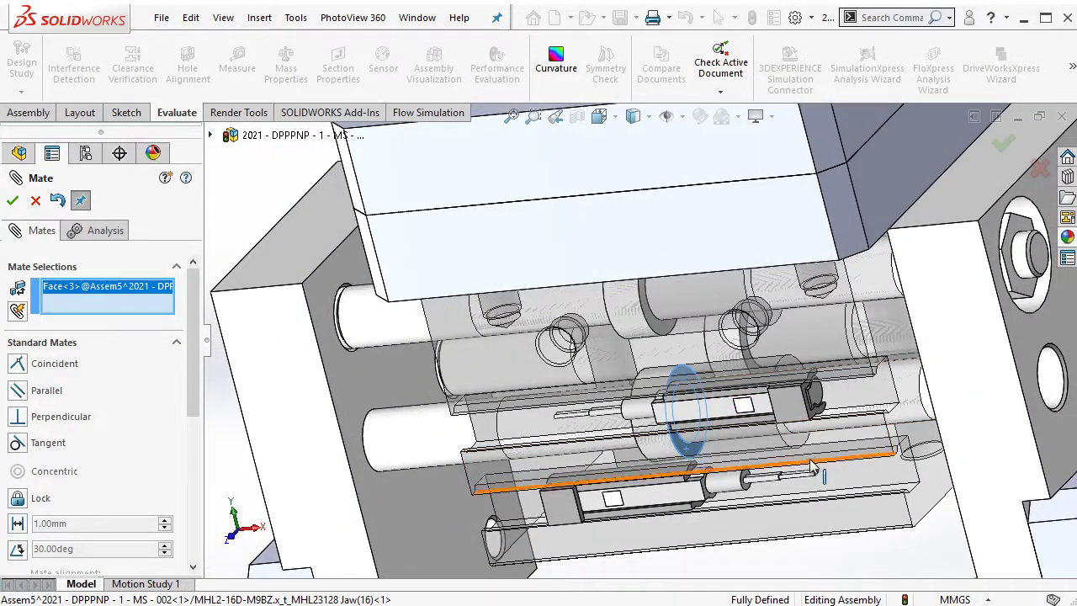
pyautogui.scroll(-3, 707, 420)
pyautogui.rightClick(726, 402)
pyautogui.click(775, 185)
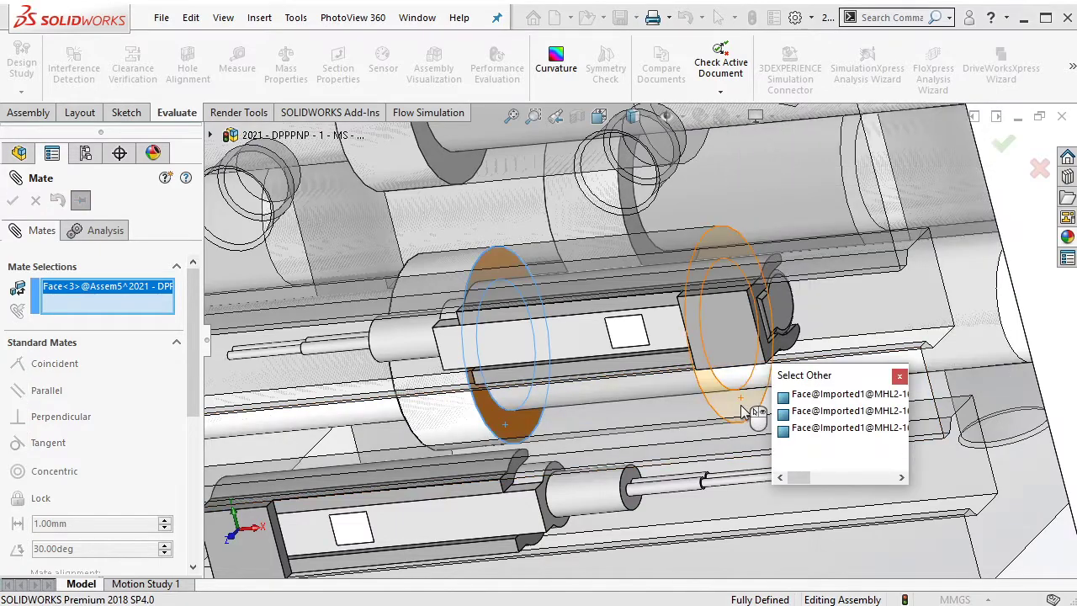
pyautogui.click(762, 409)
pyautogui.click(929, 434)
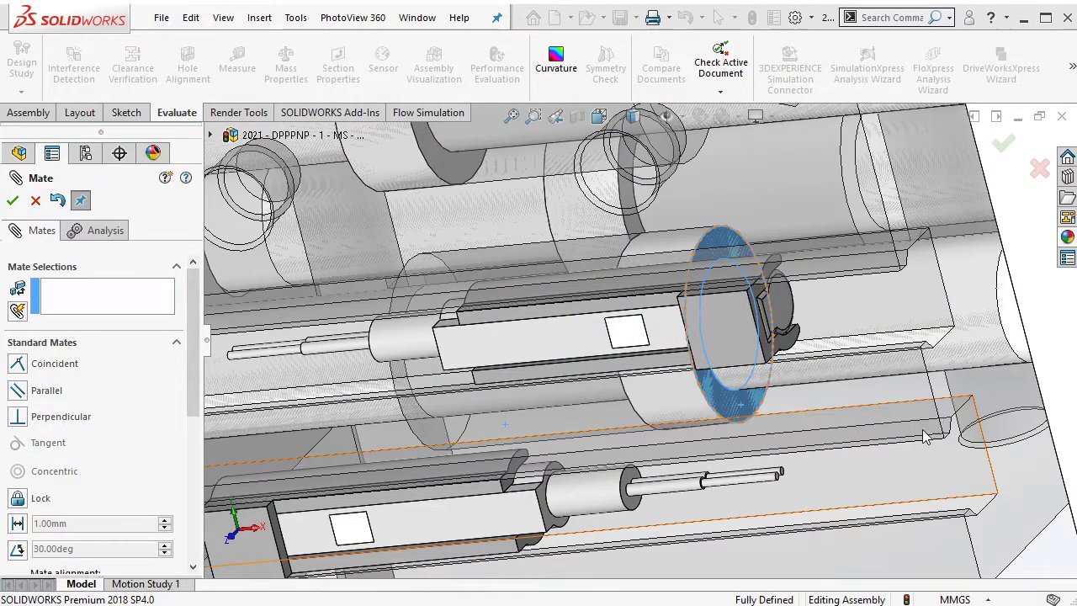
pyautogui.press('Escape')
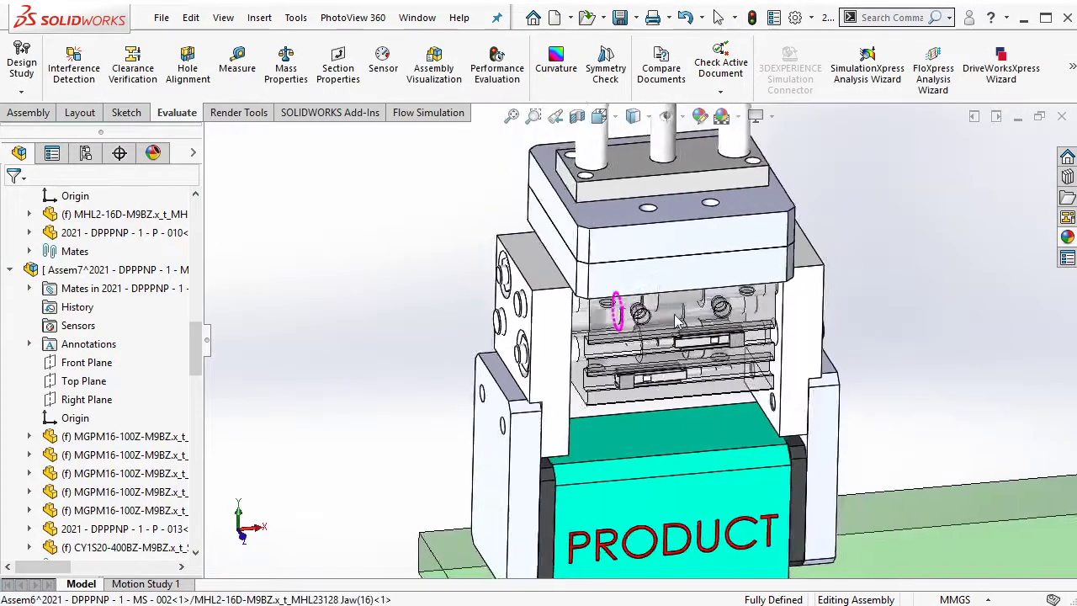
pyautogui.scroll(3, 639, 337)
pyautogui.click(662, 426)
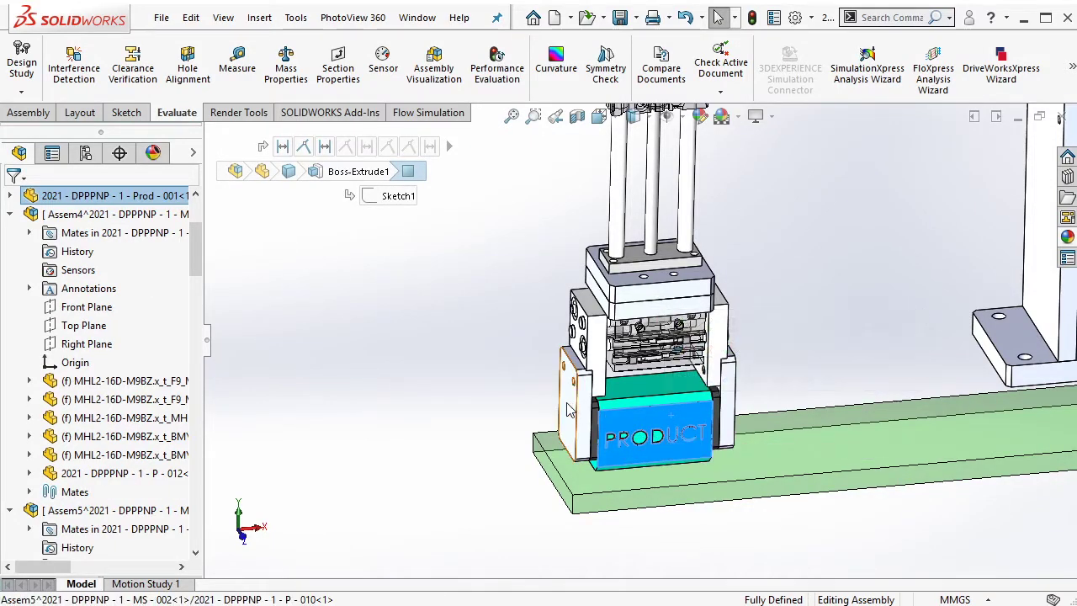
pyautogui.click(728, 415)
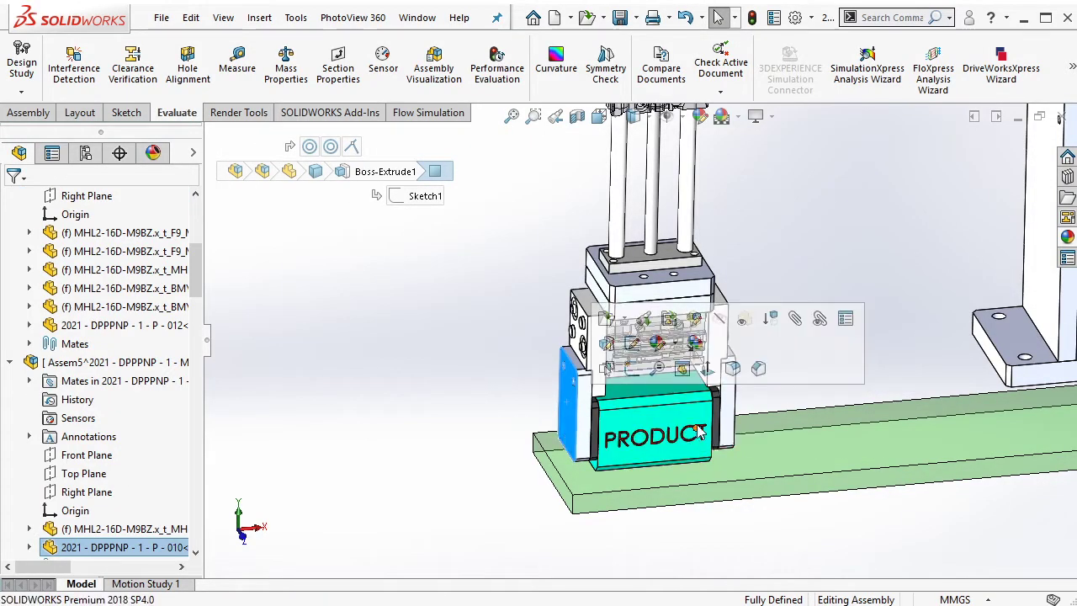
pyautogui.click(648, 263)
pyautogui.scroll(3, 610, 225)
pyautogui.scroll(-5, 610, 226)
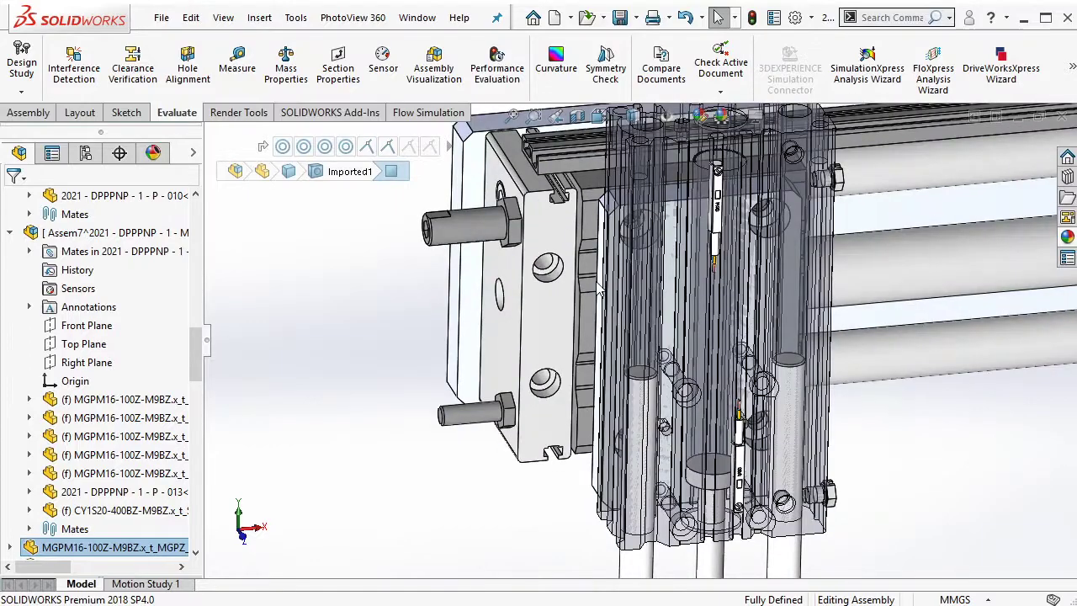
pyautogui.click(589, 318)
pyautogui.scroll(5, 858, 469)
pyautogui.click(764, 416)
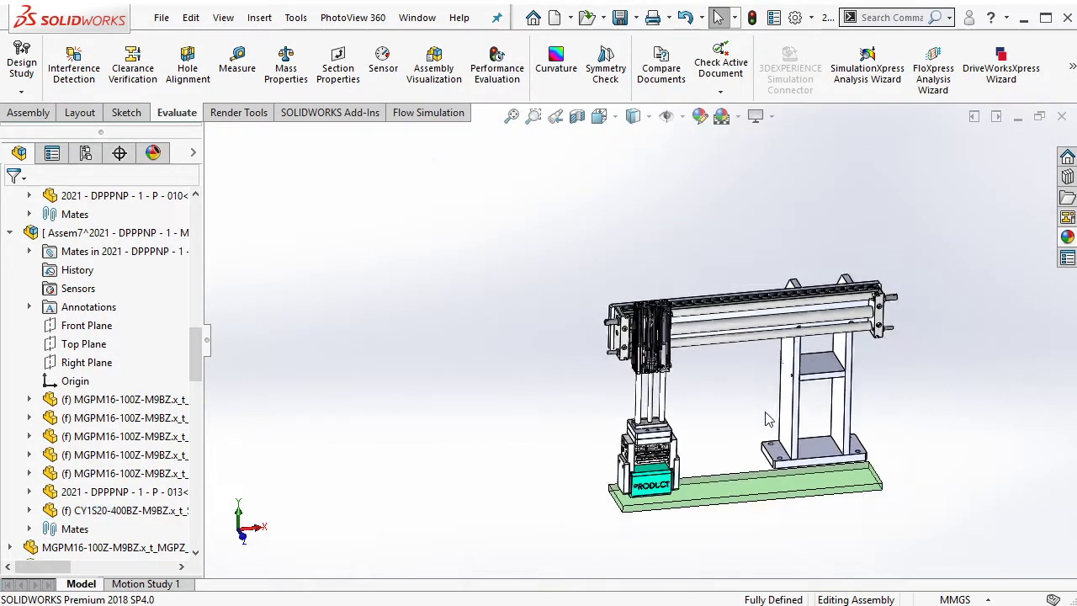
pyautogui.scroll(2, 376, 357)
pyautogui.moveTo(195, 341); pyautogui.dragTo(179, 539)
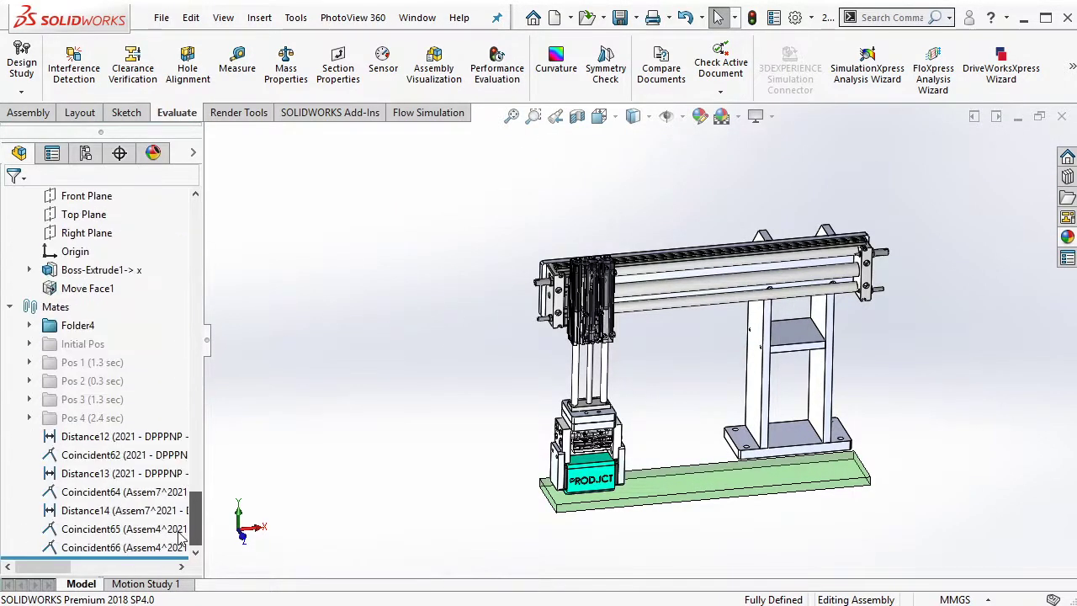
# File mates Distance12 through Coincident66 into a new folder named 'Pos 5 (1.3 sec)'.
pyautogui.click(156, 437)
pyautogui.keyDown('shift'); pyautogui.click(127, 547); pyautogui.keyUp('shift')
pyautogui.rightClick(126, 547)
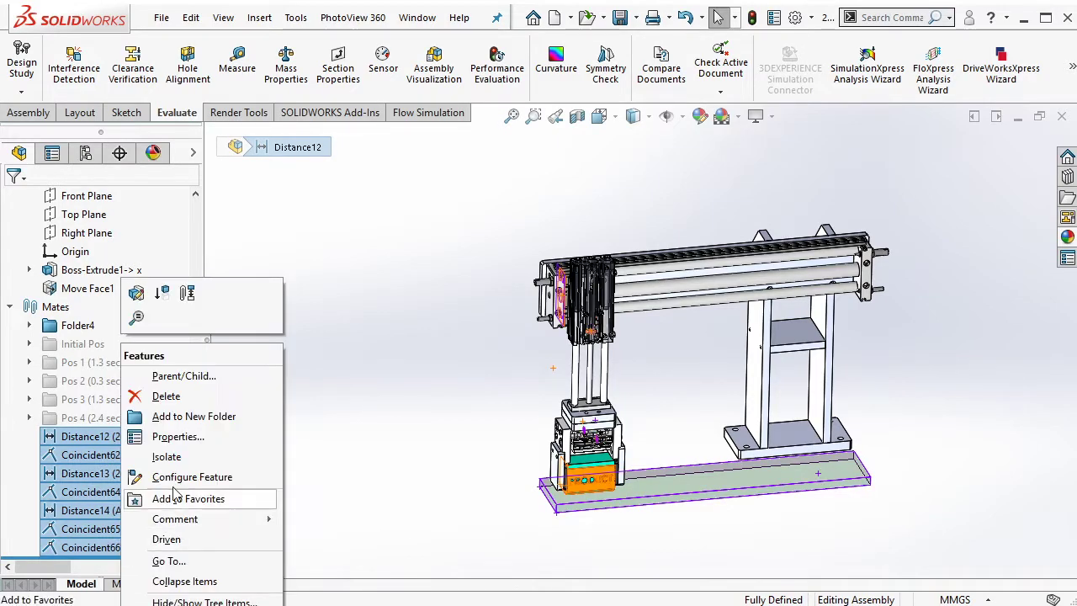
pyautogui.click(180, 421)
pyautogui.write('Pos 5 (1.3 sec)')
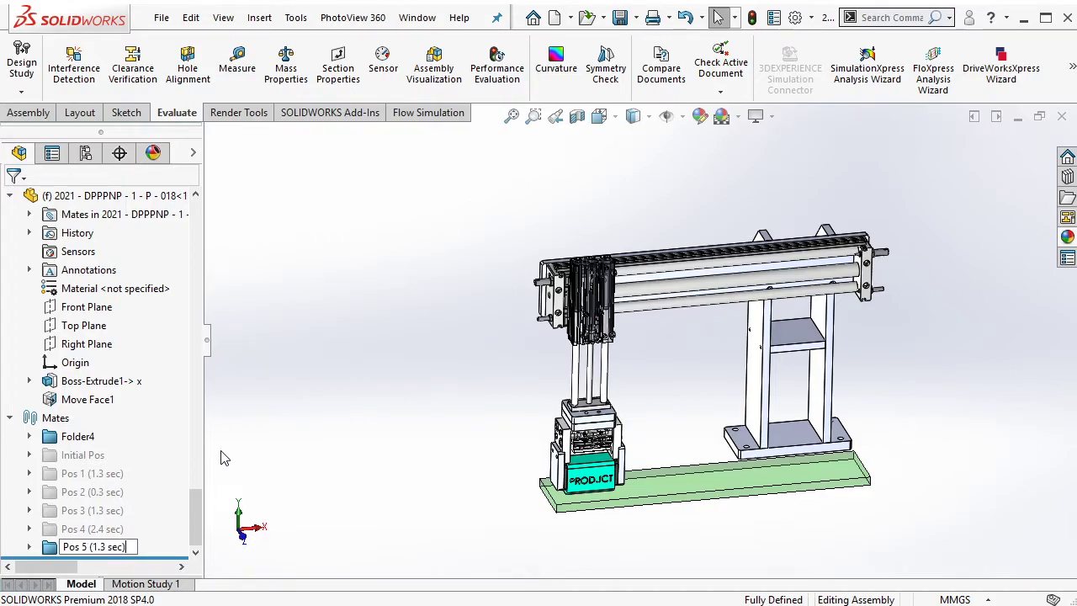
pyautogui.press('Return')
pyautogui.keyDown('ctrl'); pyautogui.moveTo(856, 399); pyautogui.dragTo(674, 380, button='middle'); pyautogui.keyUp('ctrl')
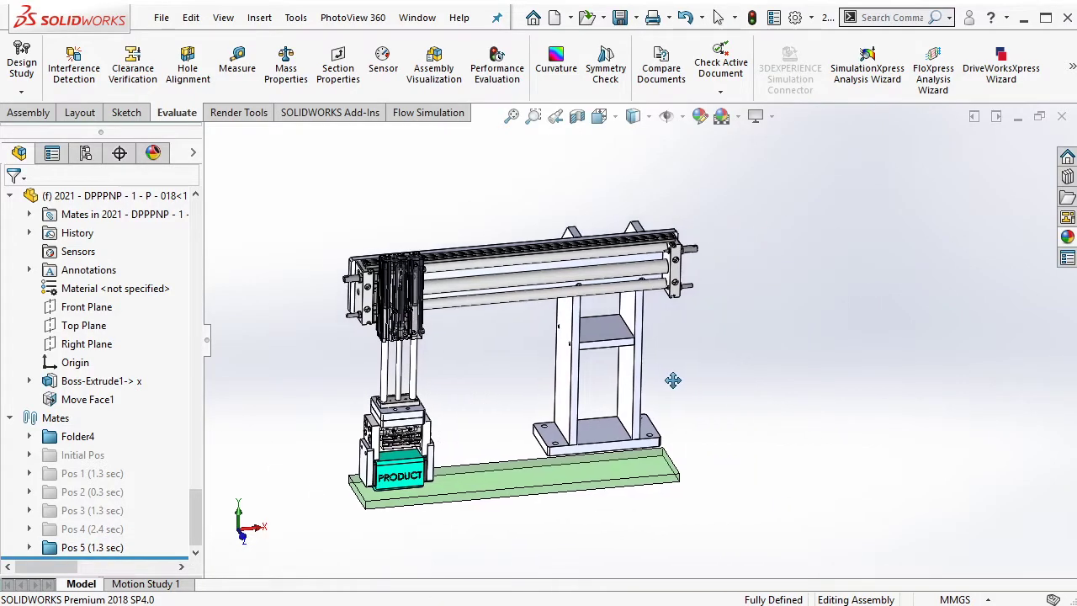
pyautogui.hotkey('alt', 'Tab')
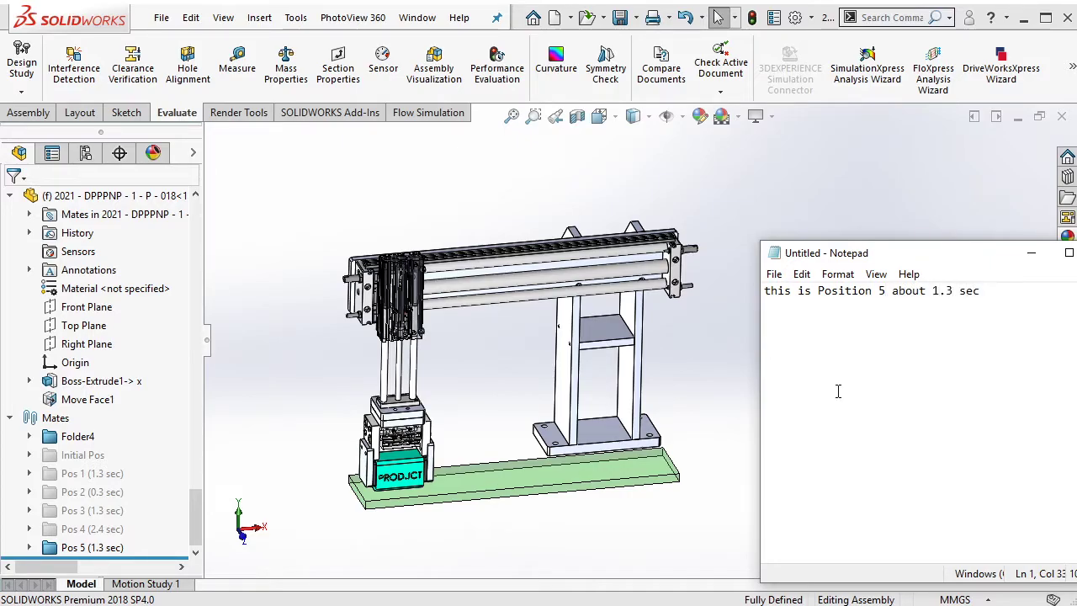
# Bring the SOLIDWORKS assembly back in front of the note.
pyautogui.click(716, 373)
pyautogui.scroll(-2, 325, 465)
pyautogui.scroll(-2, 325, 466)
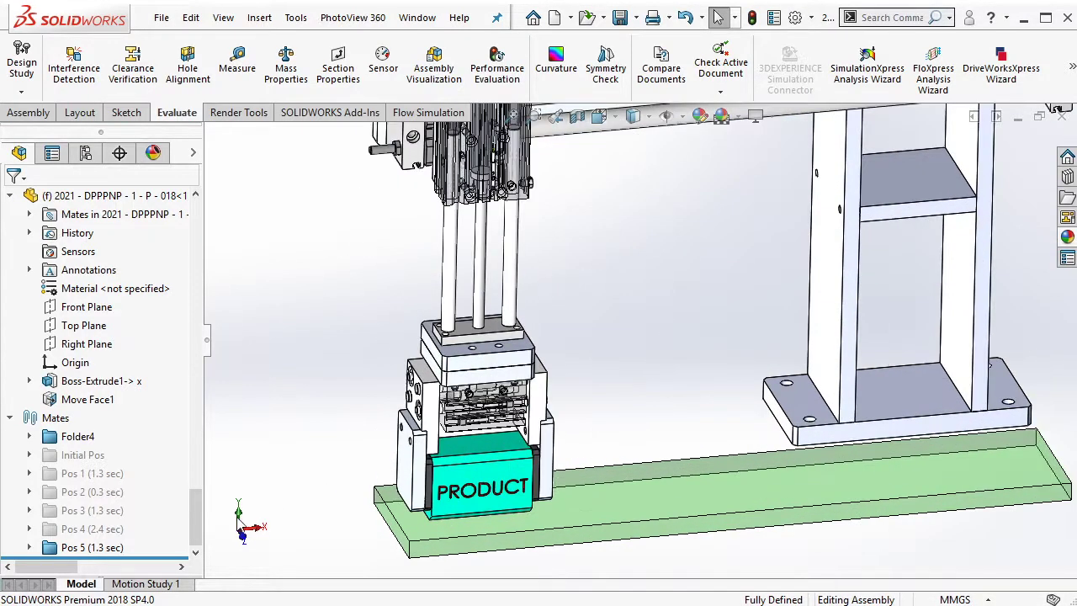
# Suppress the Pos 5 (1.3 sec) mates folder.
pyautogui.click(91, 547)
pyautogui.click(108, 497)
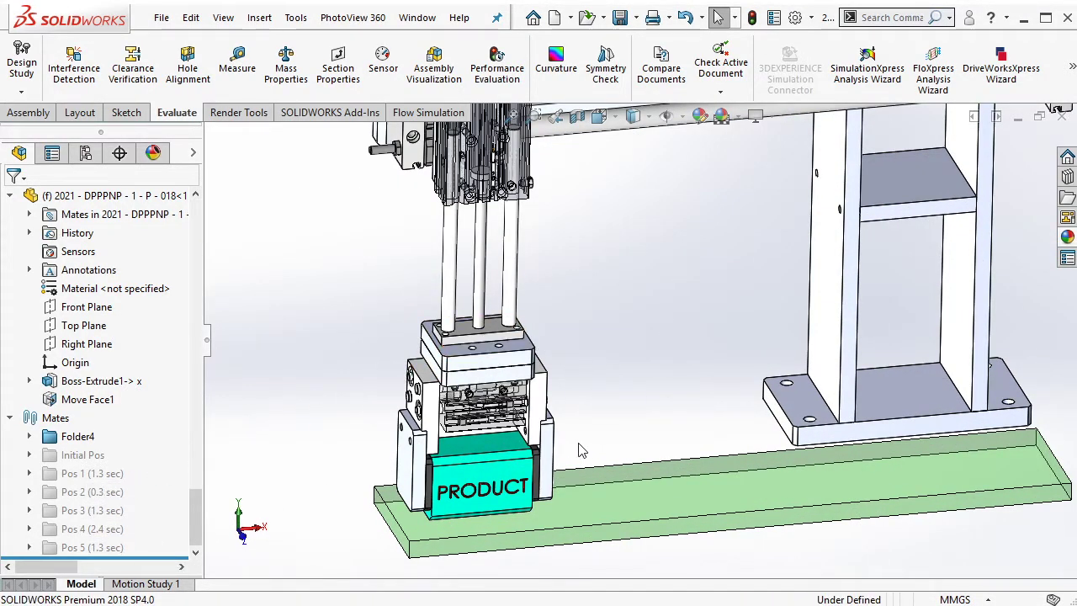
pyautogui.scroll(-2, 522, 412)
pyautogui.scroll(-1, 438, 371)
pyautogui.scroll(-1, 379, 349)
pyautogui.scroll(-1, 357, 341)
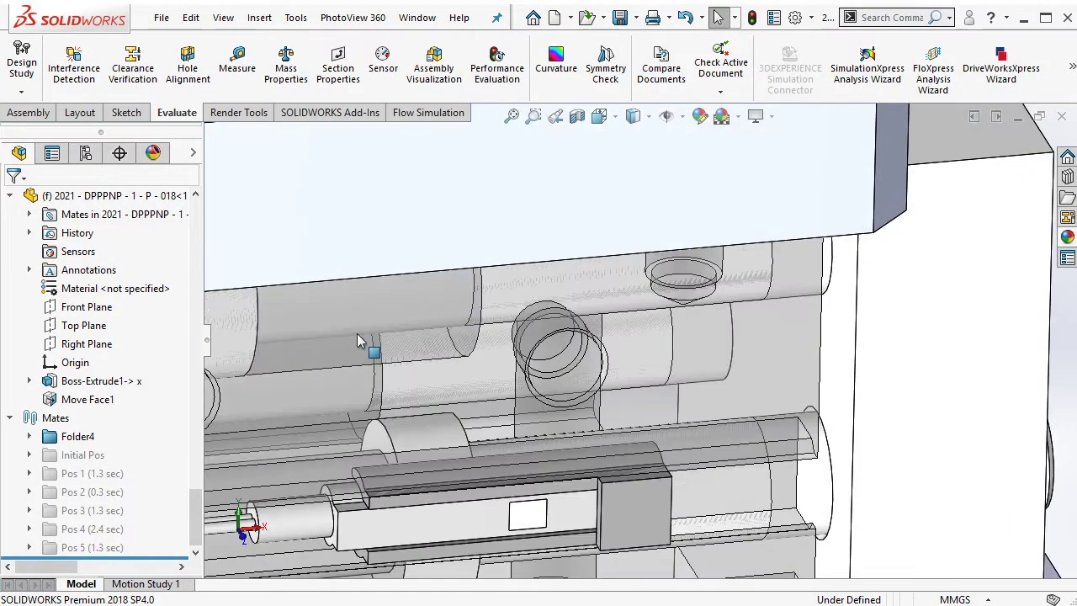
pyautogui.scroll(-2, 358, 341)
# Add Coincident67 between a jaw face and a hidden face picked via Select Other.
pyautogui.click(267, 337)
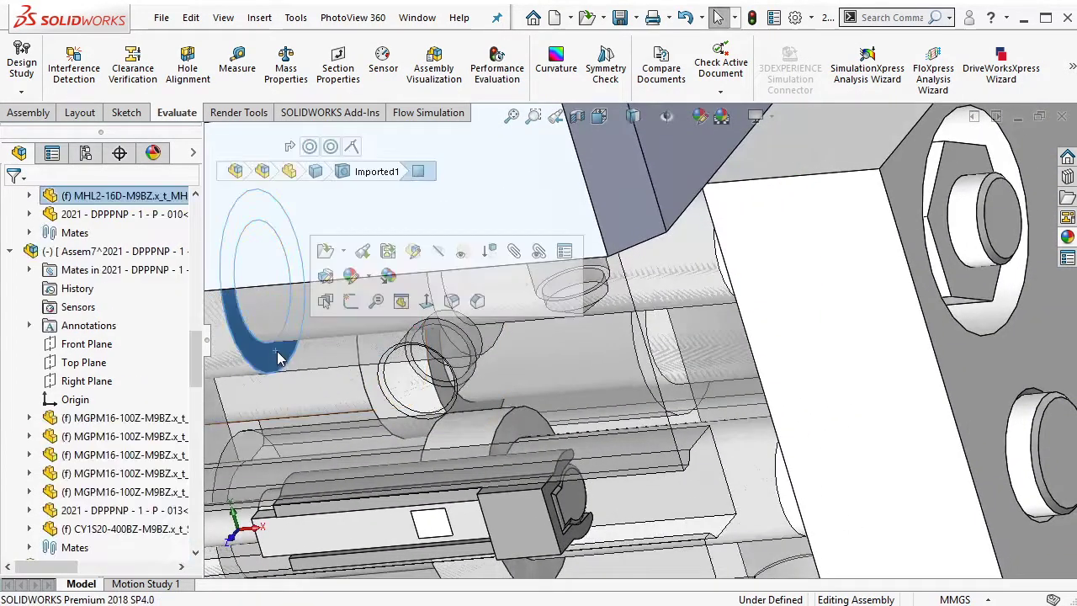
pyautogui.click(514, 251)
pyautogui.rightClick(496, 334)
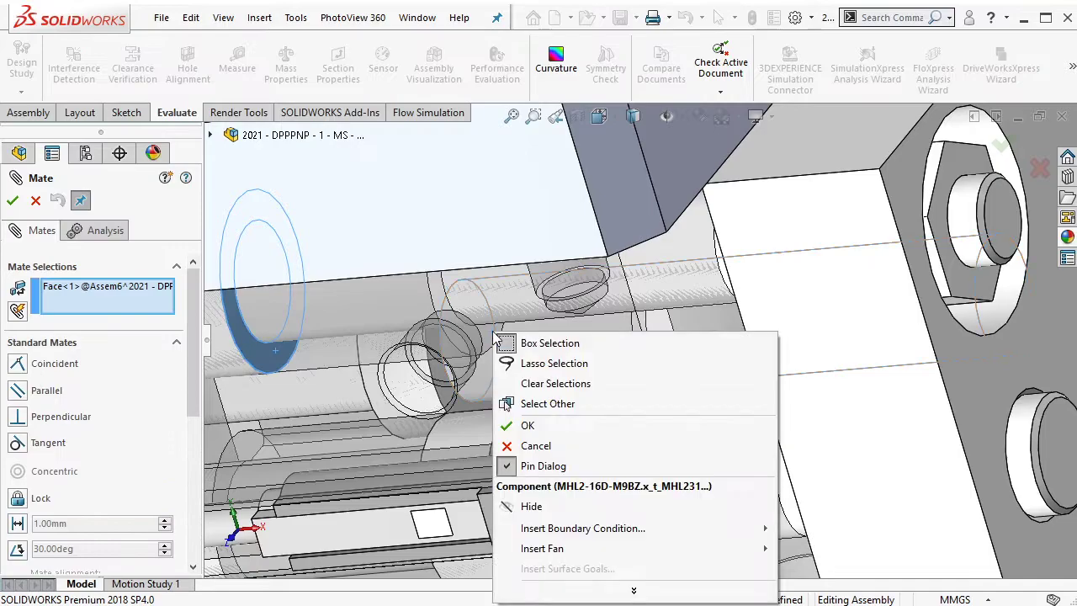
pyautogui.click(530, 406)
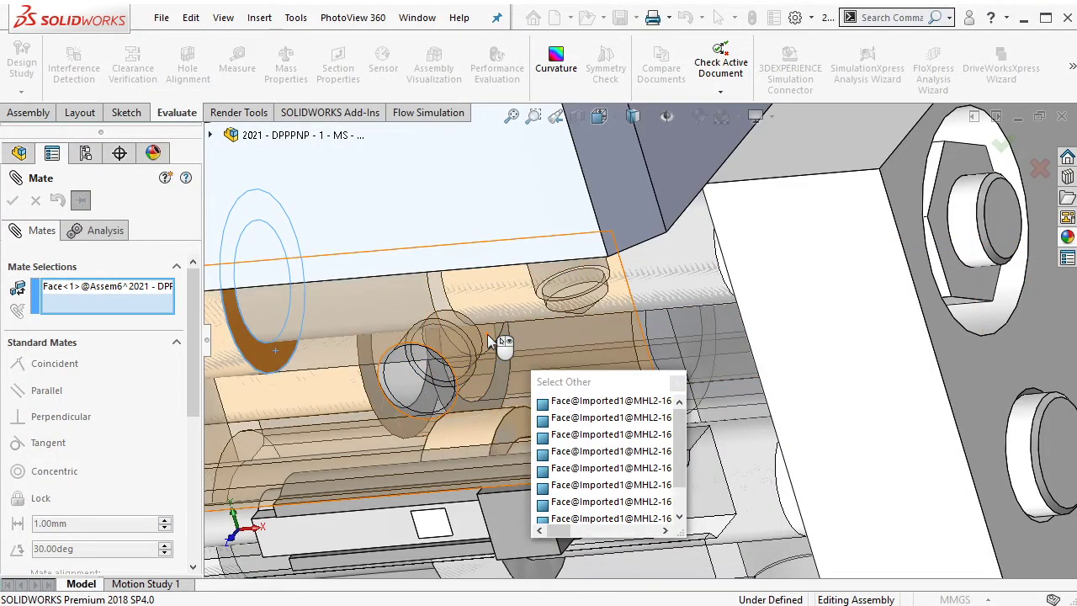
pyautogui.rightClick(488, 341)
pyautogui.click(488, 341)
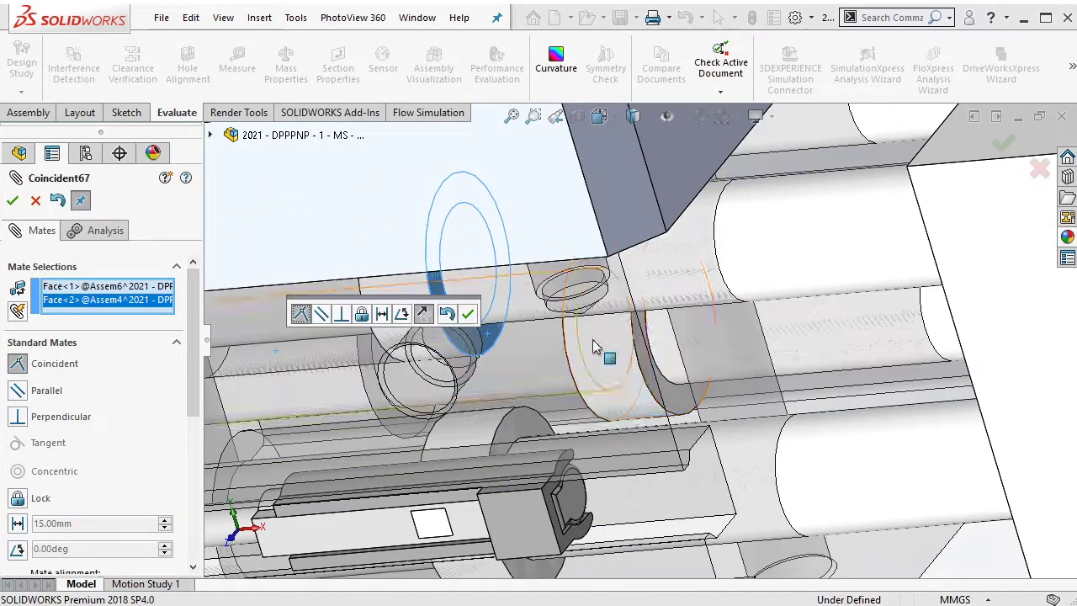
pyautogui.click(468, 314)
# Add a second coincident mate between the other jaw and a hidden mating face.
pyautogui.moveTo(468, 314); pyautogui.dragTo(500, 409, button='middle')
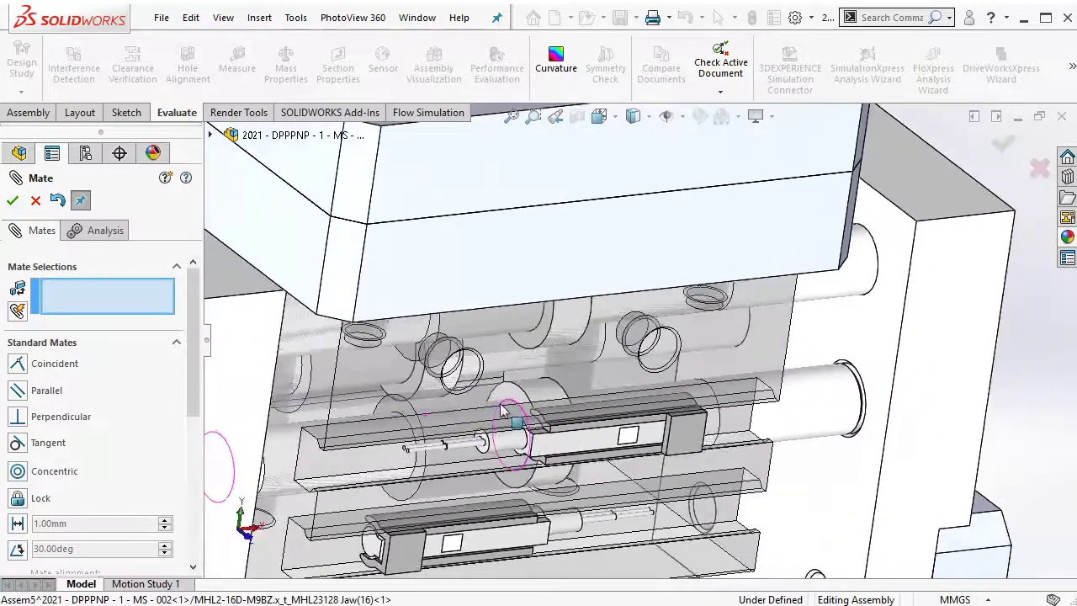
pyautogui.click(503, 414)
pyautogui.scroll(-3, 471, 404)
pyautogui.rightClick(423, 387)
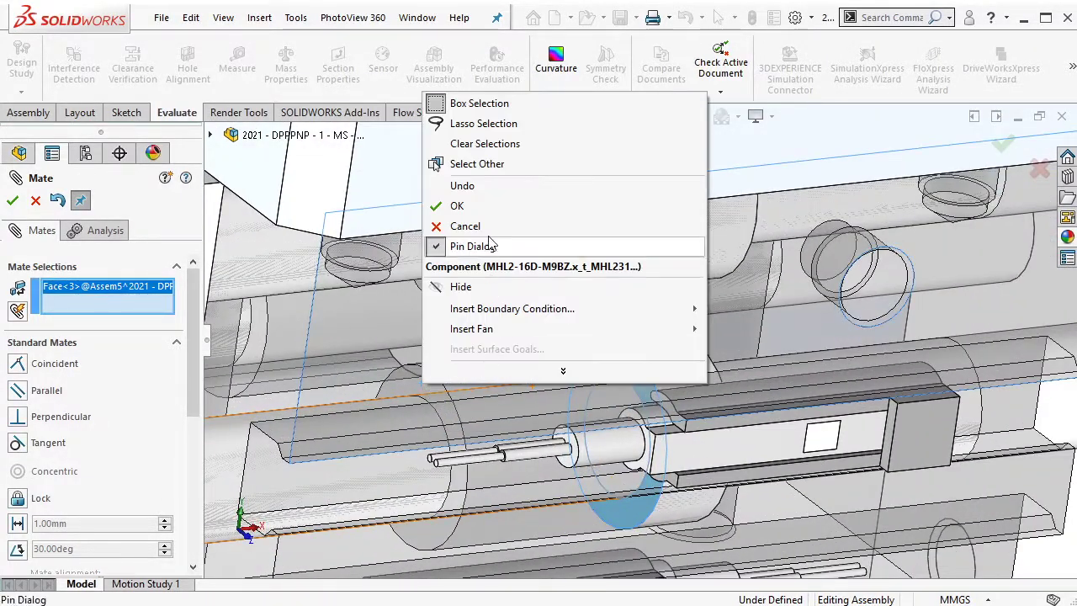
pyautogui.click(477, 163)
pyautogui.click(424, 391)
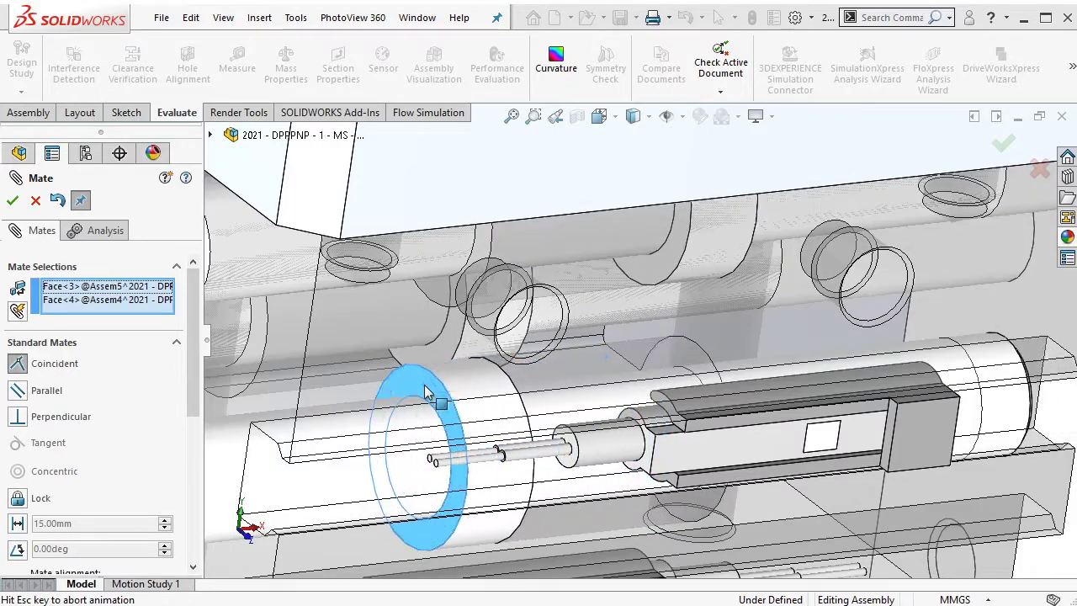
pyautogui.press('Return')
pyautogui.moveTo(425, 396)
pyautogui.mouseDown(button='middle')
pyautogui.moveTo(605, 364)
pyautogui.moveTo(670, 257)
pyautogui.mouseUp(button='middle')
pyautogui.scroll(-2, 604, 363)
# Mate a cylinder rod face coincident to the hidden bore face.
pyautogui.scroll(5, 670, 256)
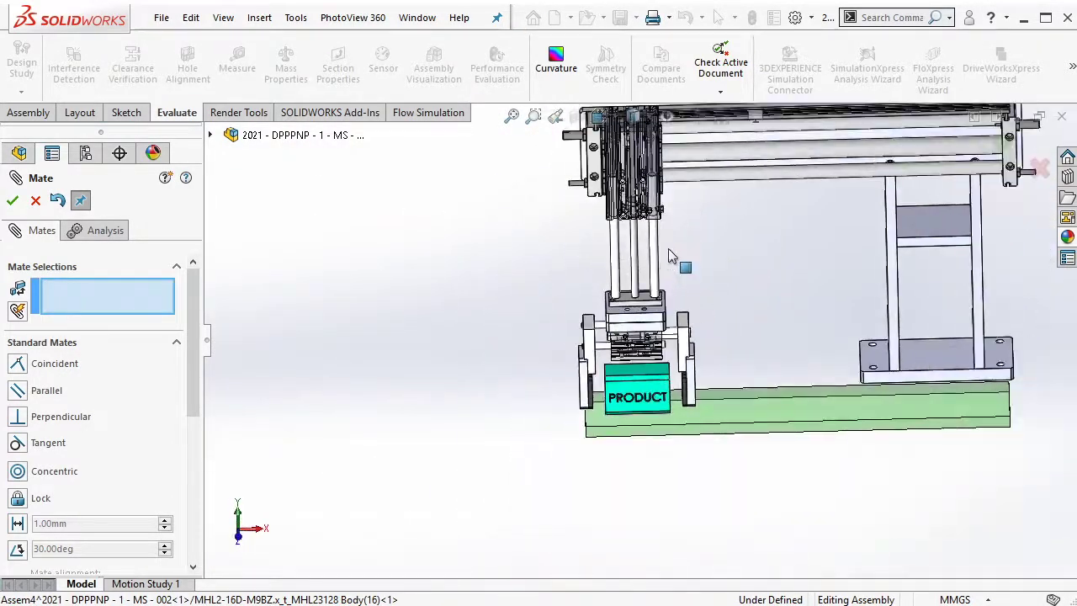
pyautogui.scroll(-3, 671, 256)
pyautogui.scroll(-2, 648, 253)
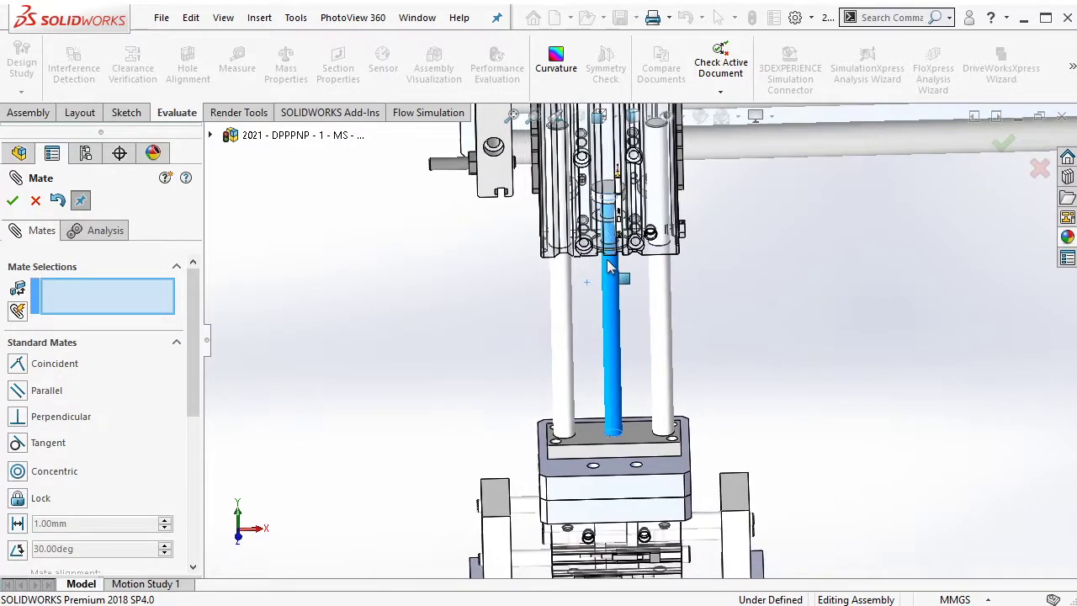
pyautogui.scroll(-2, 592, 286)
pyautogui.scroll(-3, 581, 252)
pyautogui.click(575, 225)
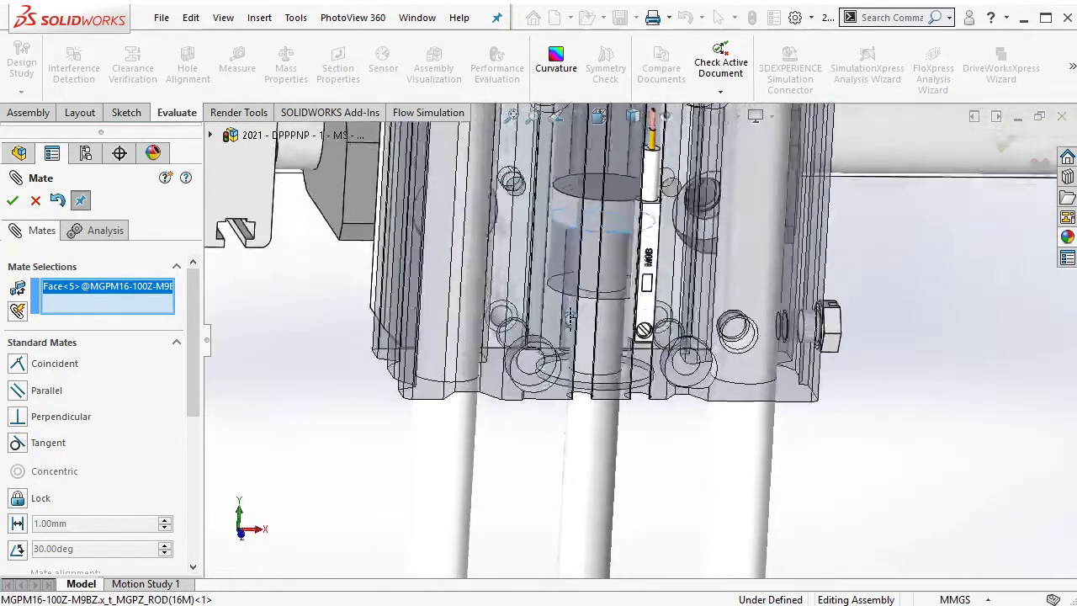
pyautogui.scroll(-2, 581, 252)
pyautogui.rightClick(556, 284)
pyautogui.click(588, 358)
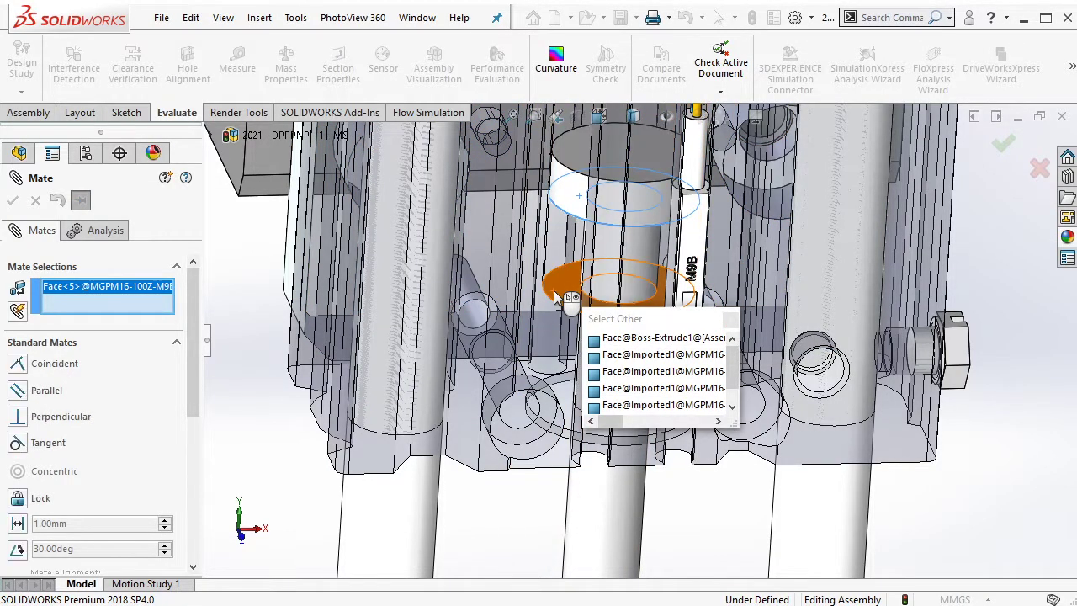
pyautogui.click(663, 354)
pyautogui.click(771, 286)
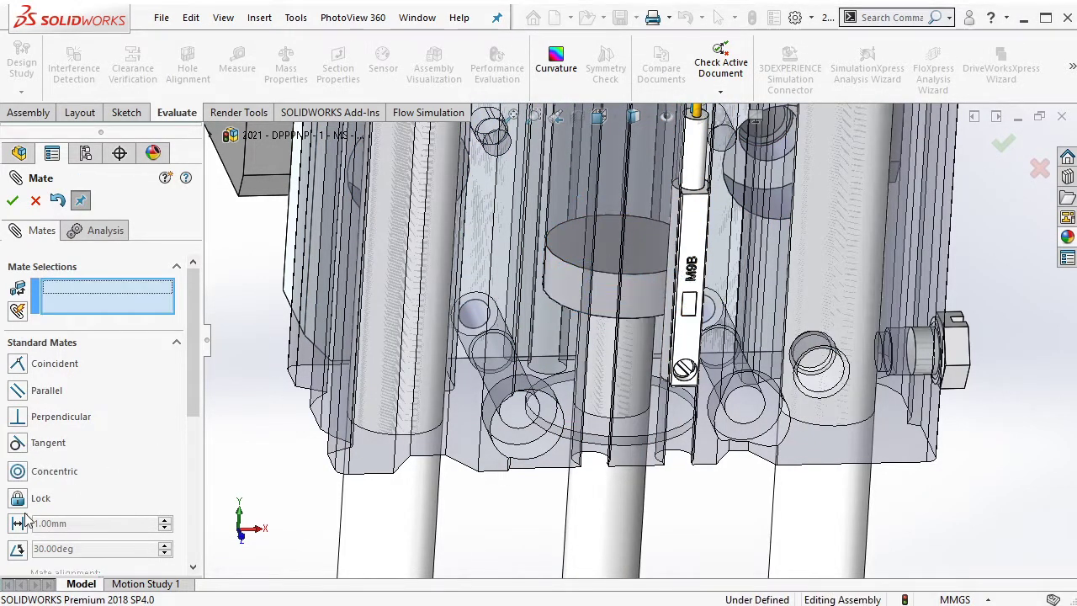
# Add a 1.50 mm distance mate between two faces and close the Mate PropertyManager.
pyautogui.click(17, 523)
pyautogui.write('1.5')
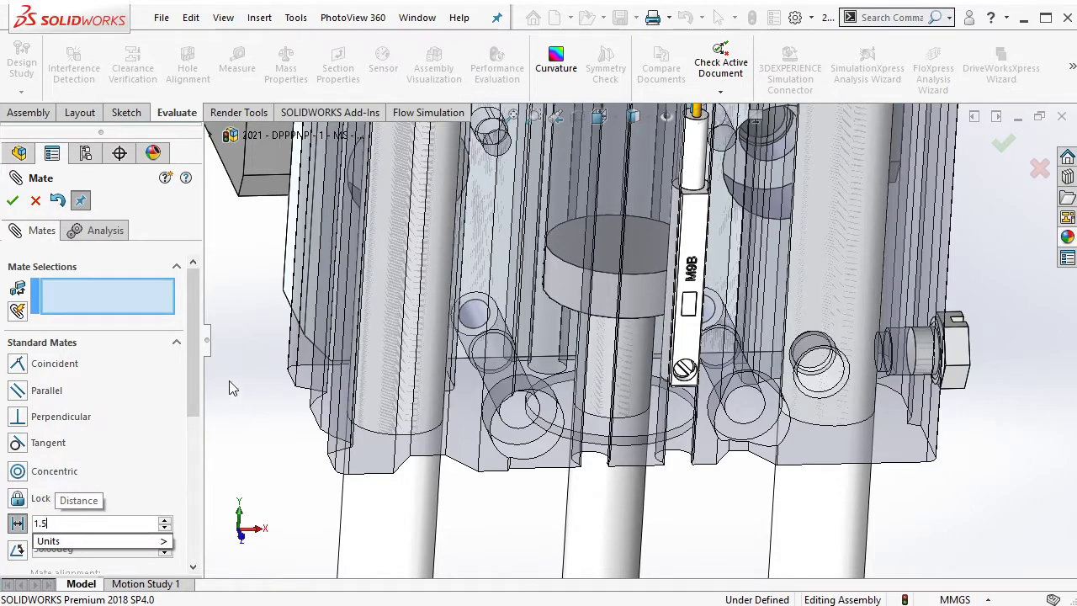
pyautogui.click(241, 160)
pyautogui.scroll(5, 387, 238)
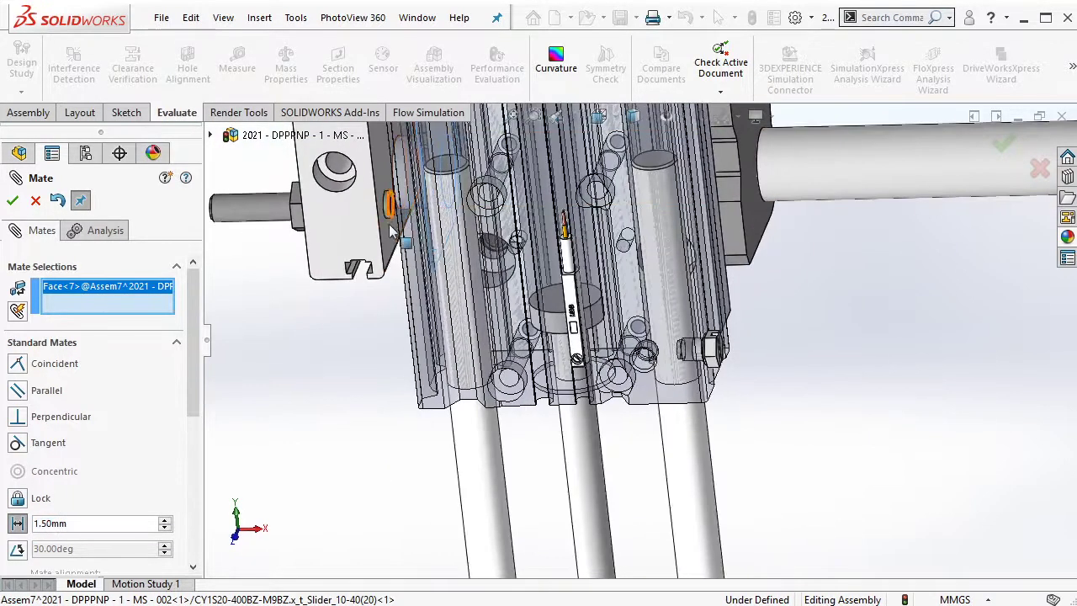
pyautogui.click(387, 238)
pyautogui.click(373, 221)
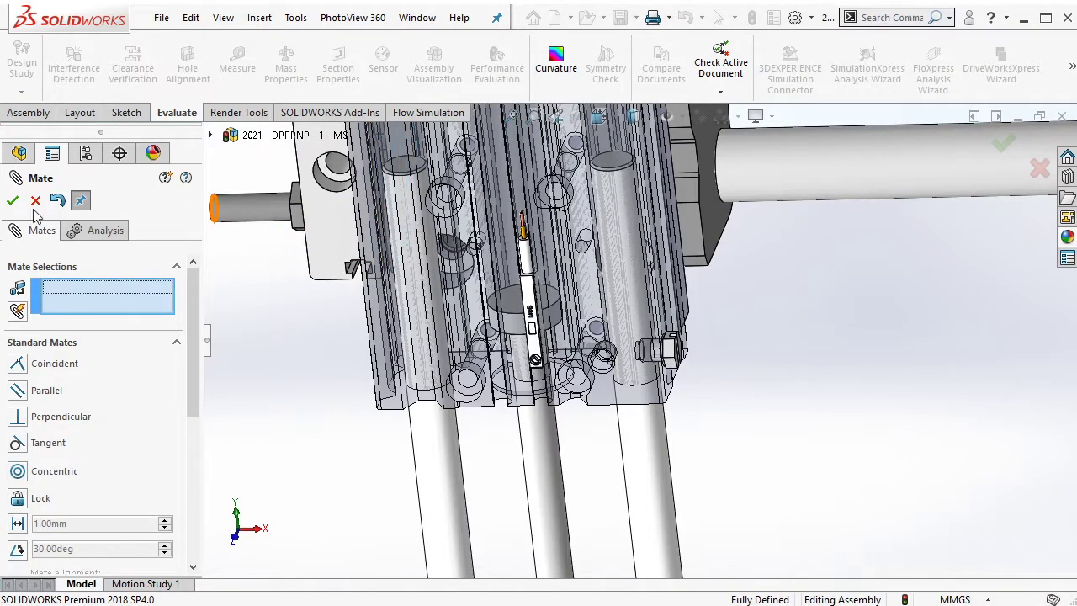
pyautogui.click(12, 201)
pyautogui.scroll(5, 717, 413)
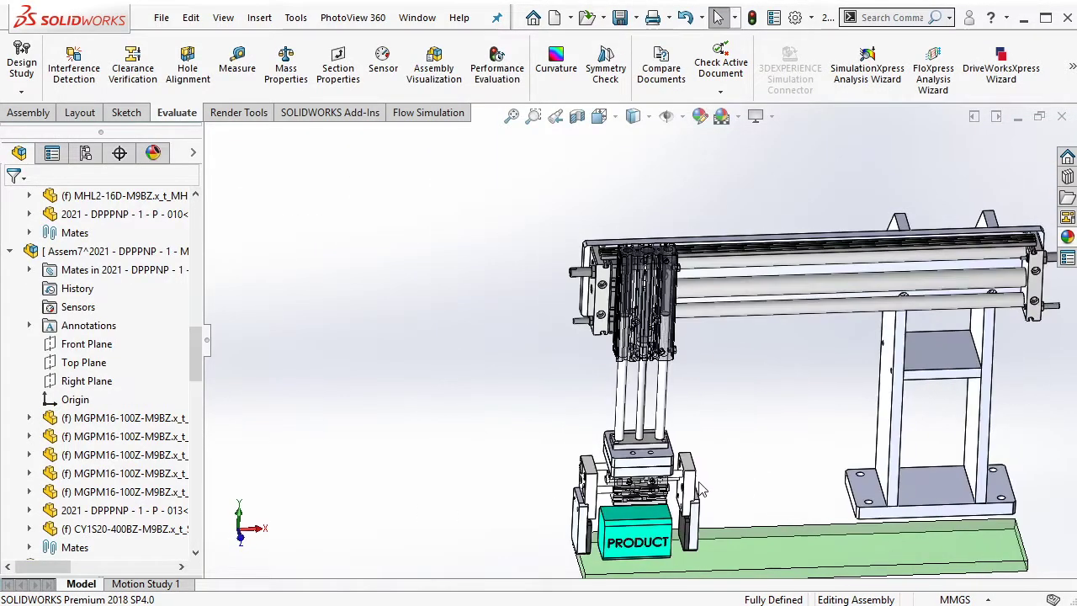
# Confirm both gripper fingers are locked and select the rod and CY1S20 cylinder.
pyautogui.scroll(-5, 673, 467)
pyautogui.moveTo(674, 467); pyautogui.dragTo(683, 473)
pyautogui.moveTo(502, 471); pyautogui.dragTo(509, 484)
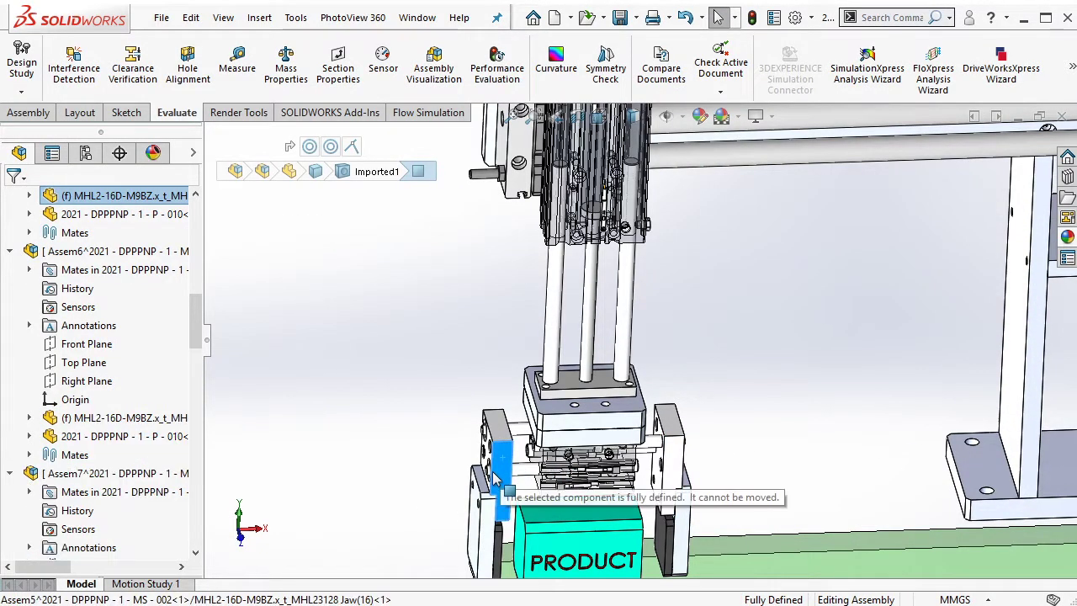
pyautogui.click(587, 341)
pyautogui.scroll(-3, 596, 234)
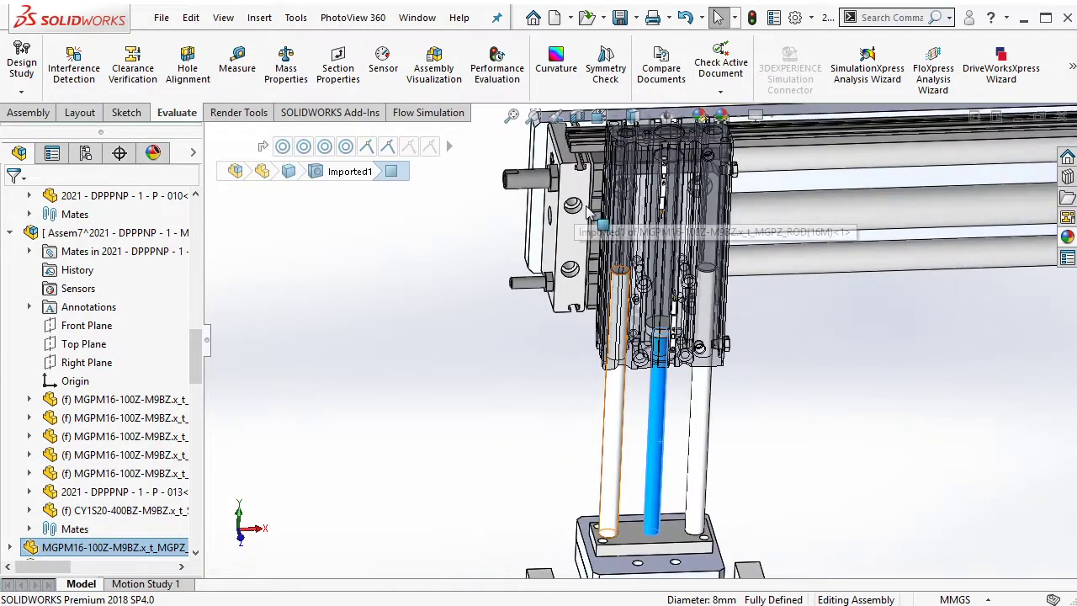
pyautogui.click(596, 234)
pyautogui.scroll(5, 752, 400)
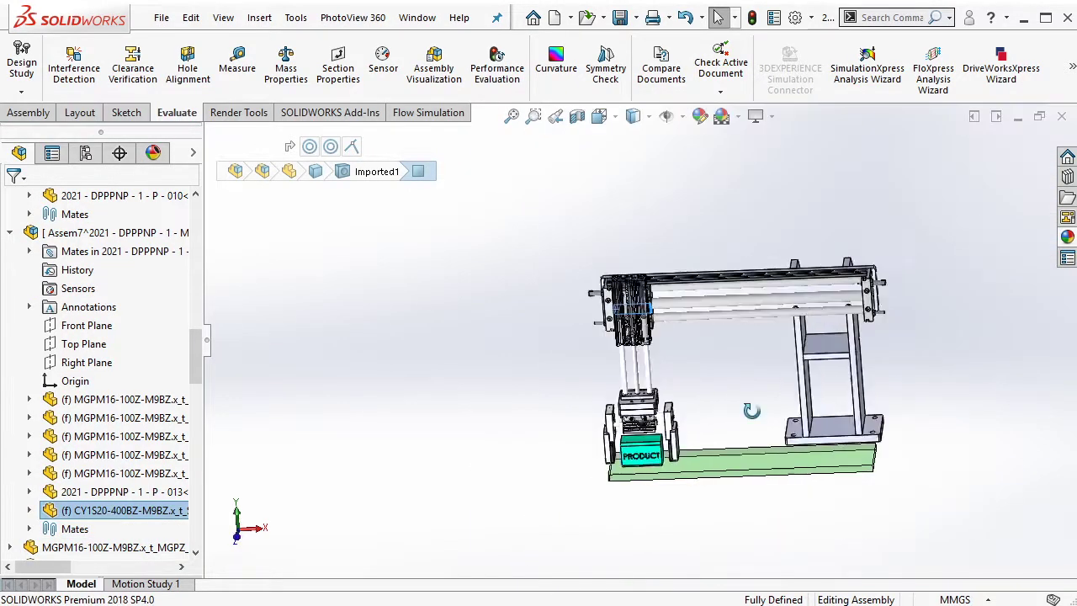
# Clear the selection and select Coincident67 in the Mates list.
pyautogui.click(356, 419)
pyautogui.scroll(-10, 187, 539)
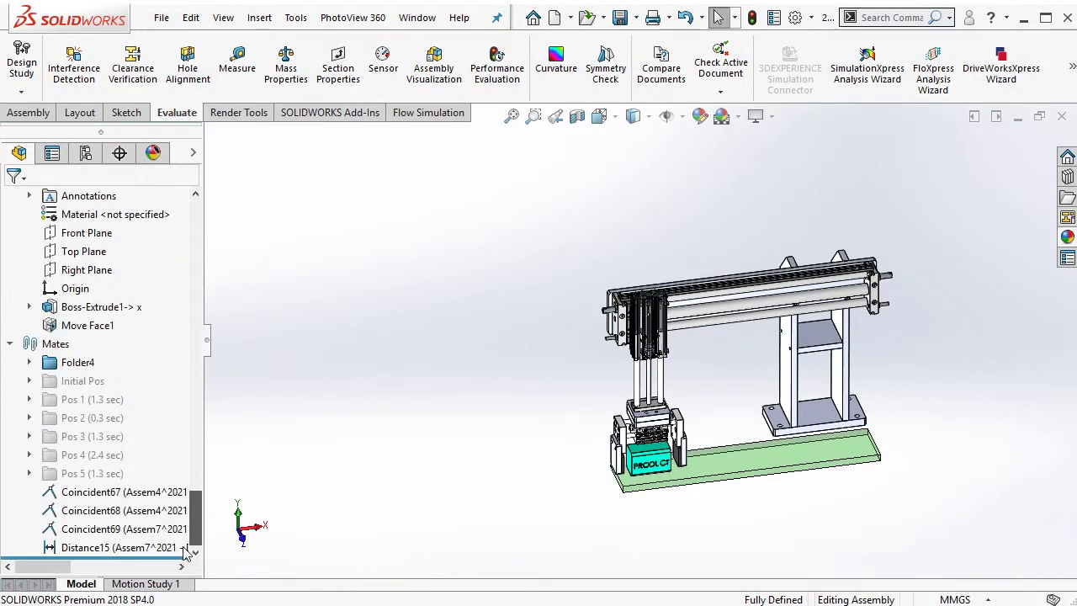
pyautogui.click(120, 497)
# Group Coincident67 through Distance15 into a new folder 'Pos 6 (0.3 sec)'.
pyautogui.keyDown('shift'); pyautogui.click(101, 547); pyautogui.keyUp('shift')
pyautogui.rightClick(101, 548)
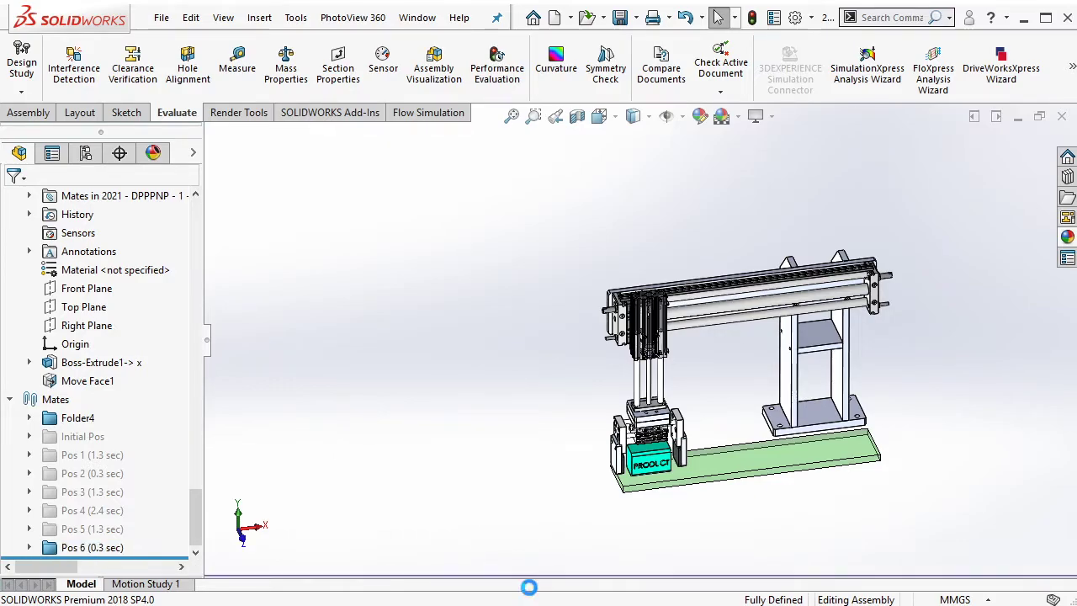
pyautogui.click(564, 601)
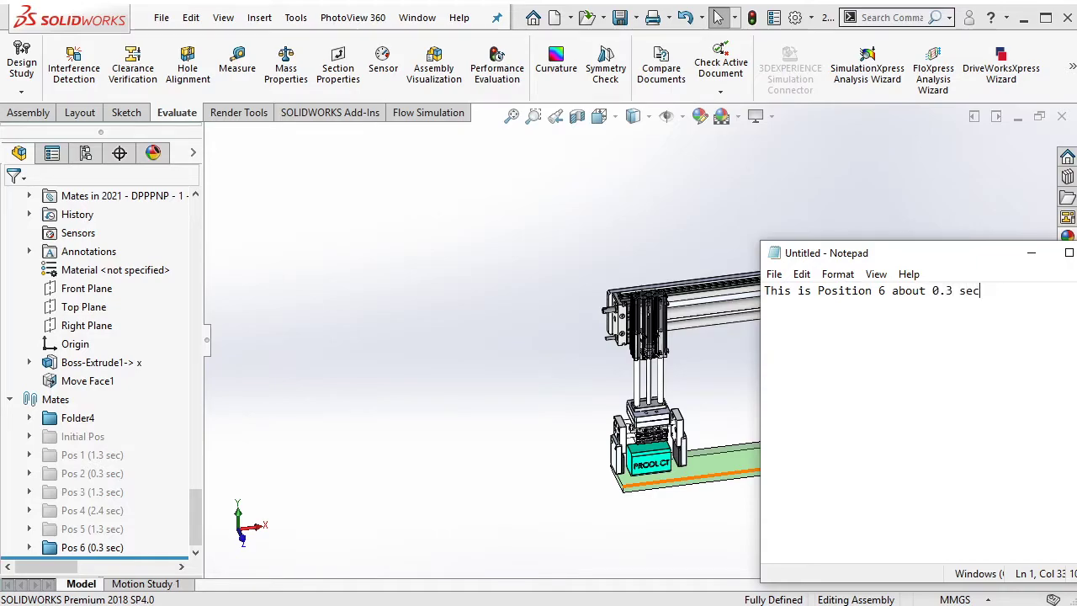
# Erase the Position 6 note and zoom SOLIDWORKS to fit the whole machine.
pyautogui.hotkey('ctrl', 'a')
pyautogui.press('BackSpace')
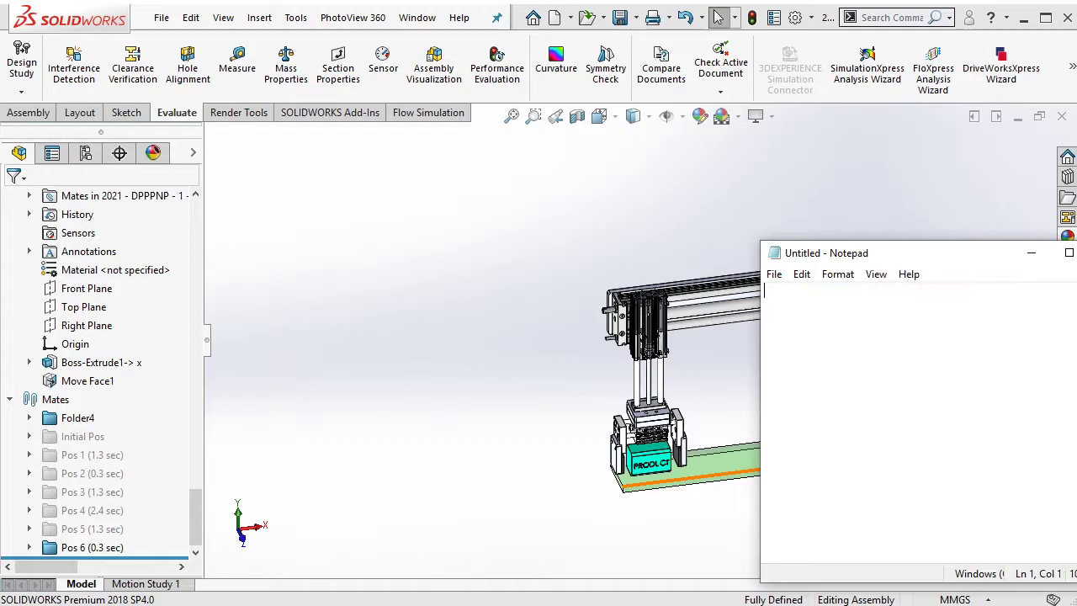
pyautogui.click(713, 182)
pyautogui.press('f')
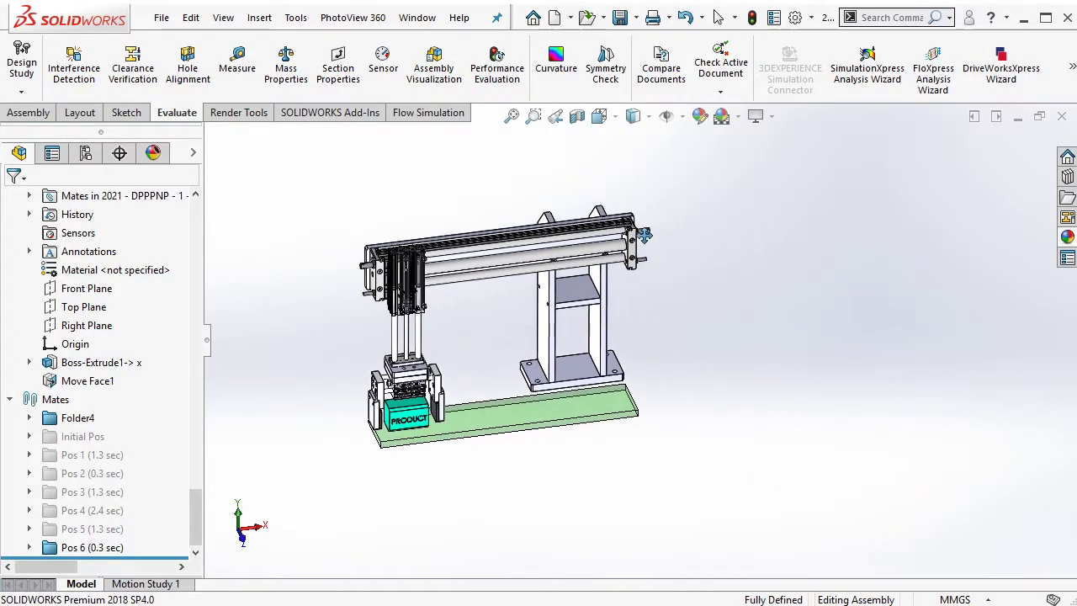